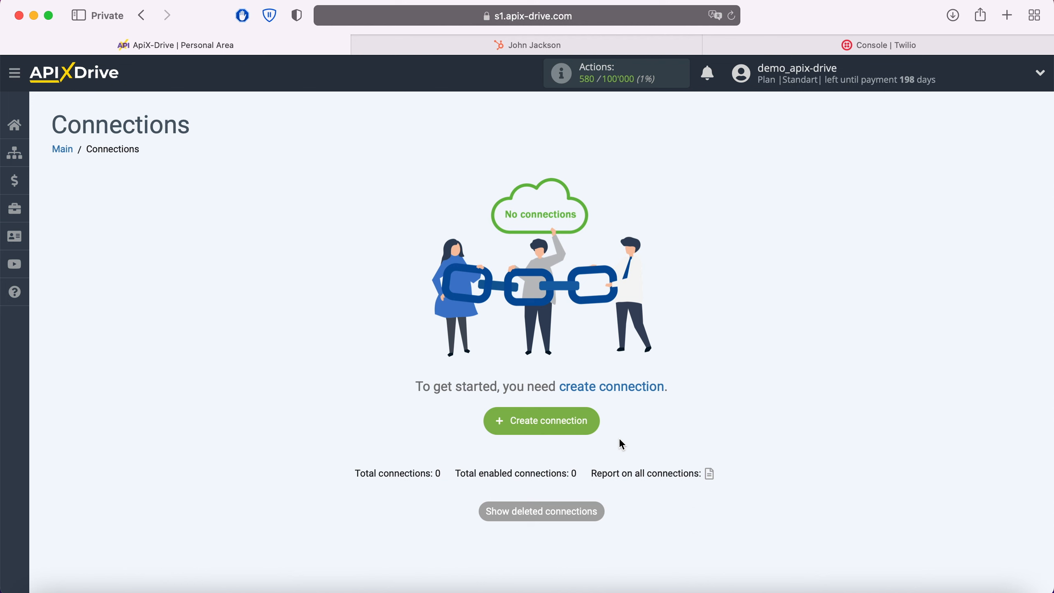
Create a new connection and choose Hubspot as its data source system
click(589, 417)
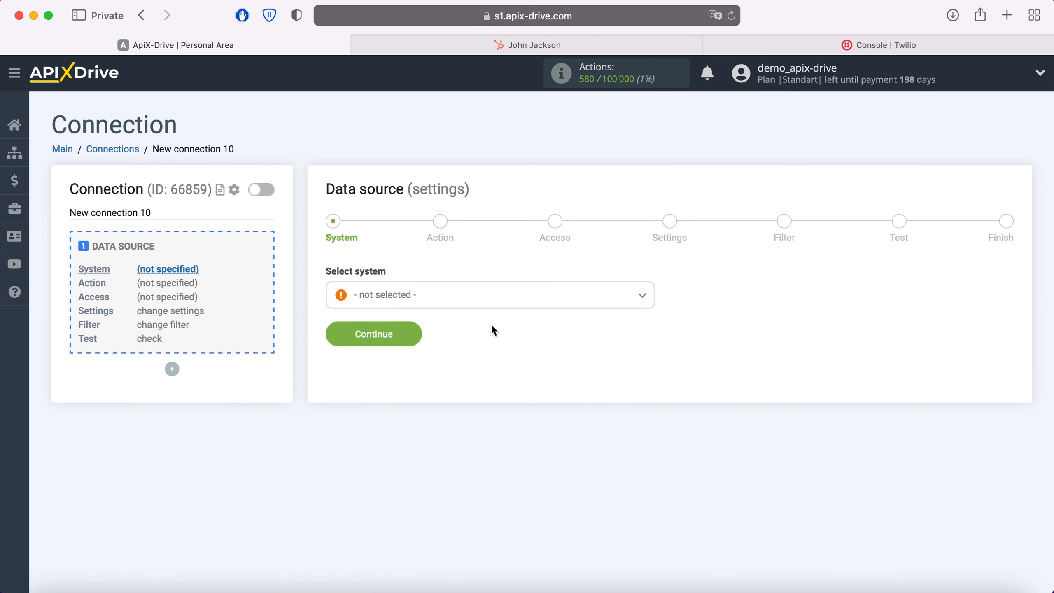
click(479, 298)
scroll(486, 376, down, 10)
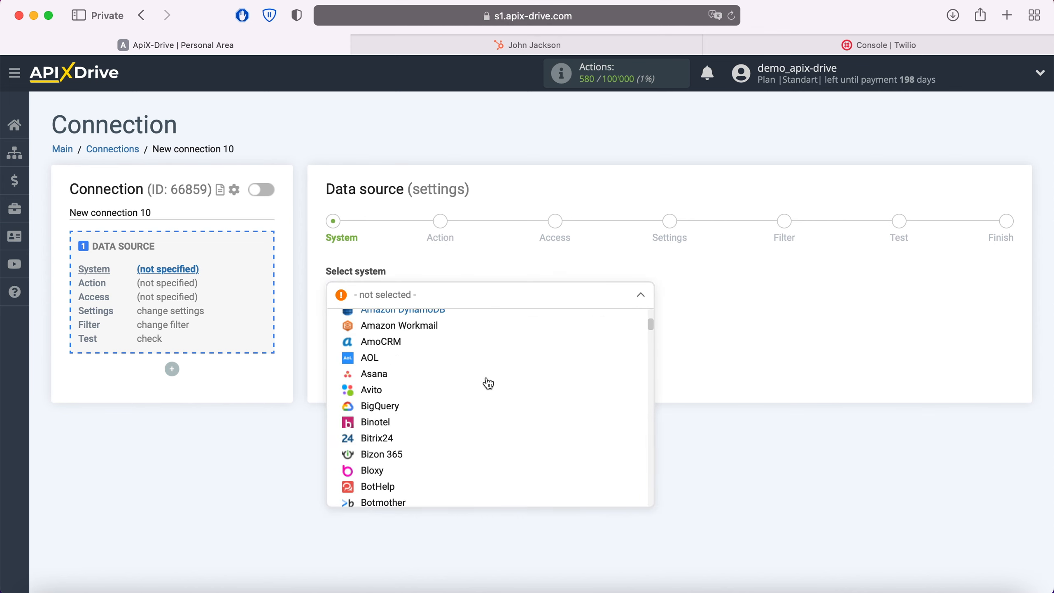
scroll(488, 383, down, 20)
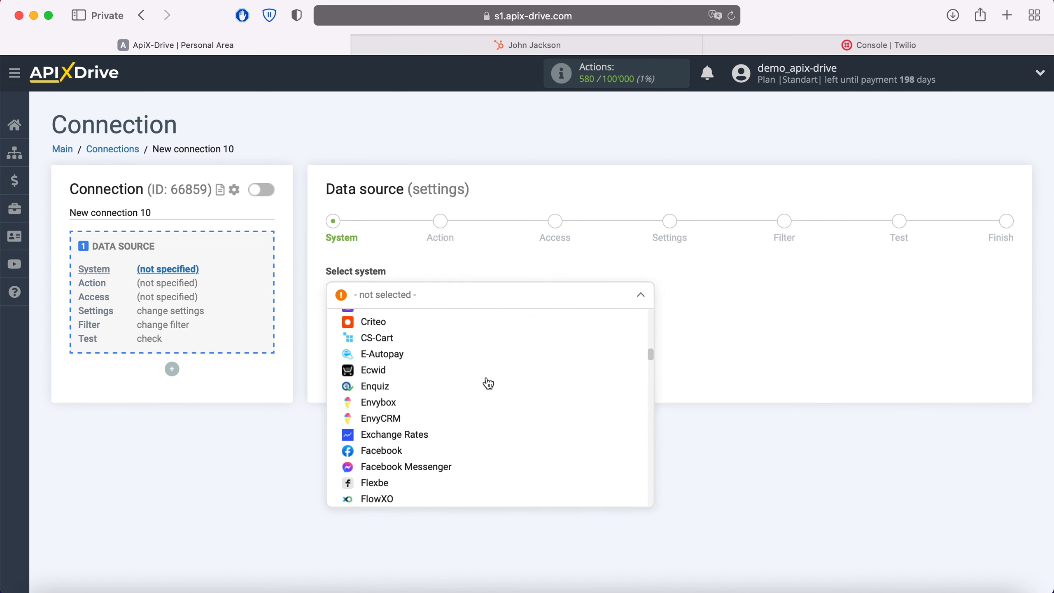
scroll(486, 384, down, 15)
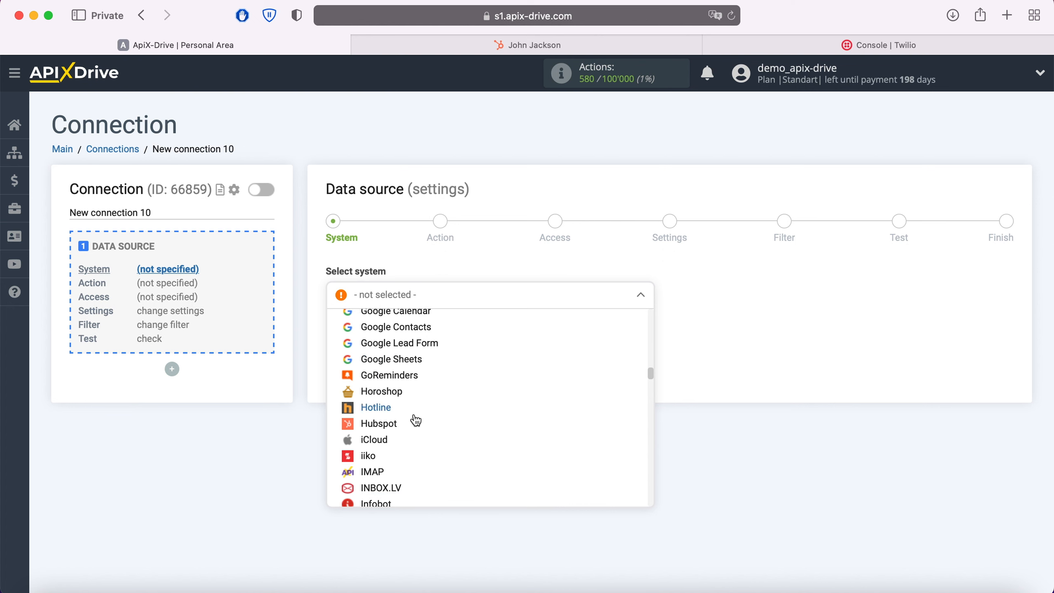
click(389, 428)
click(413, 335)
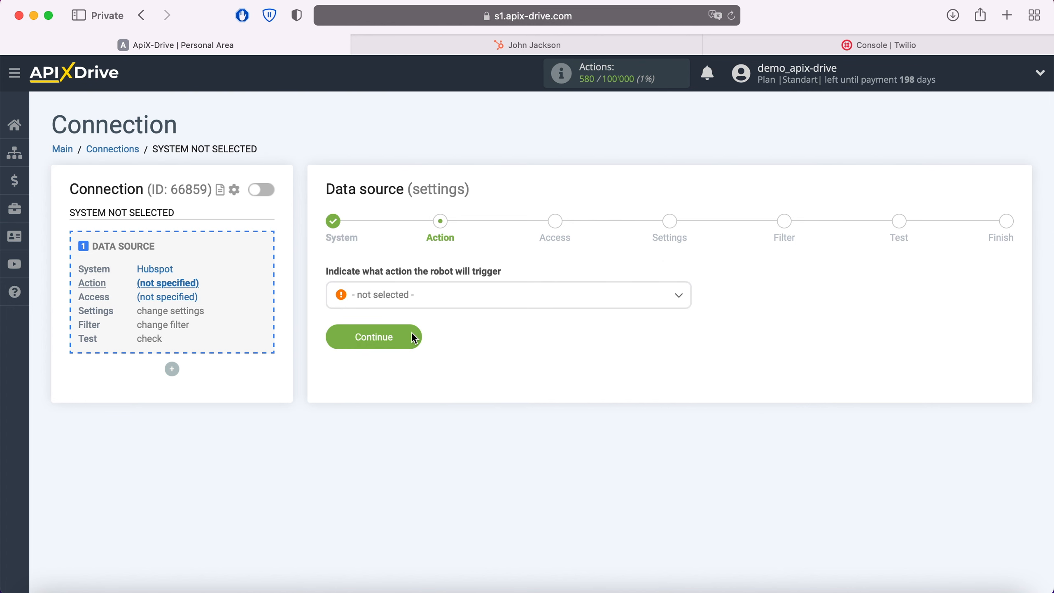
Set the Hubspot data source action to Get Contacts (new) and continue to the access stage
click(439, 300)
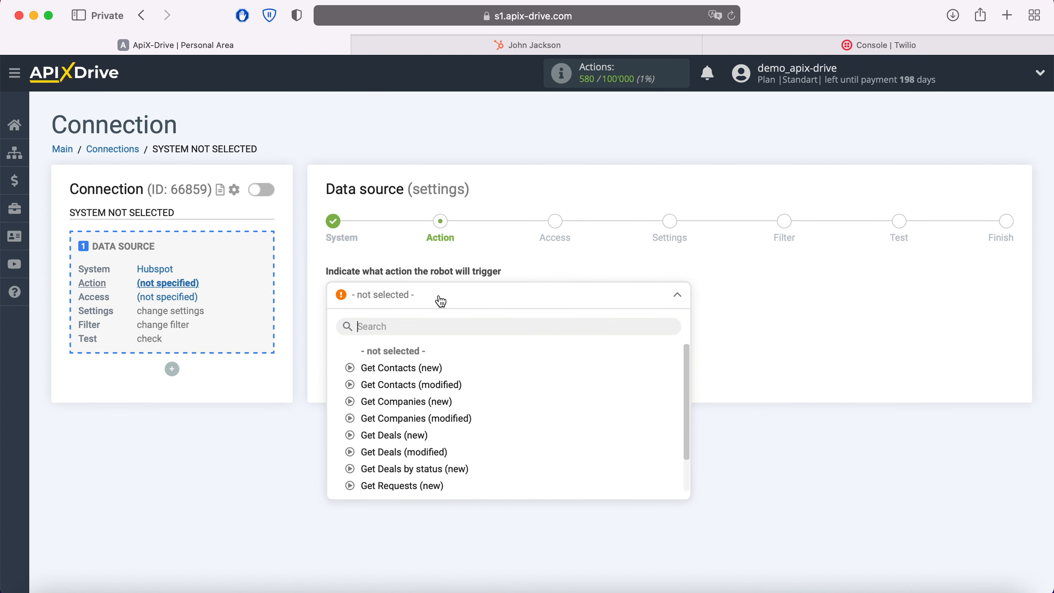
click(399, 368)
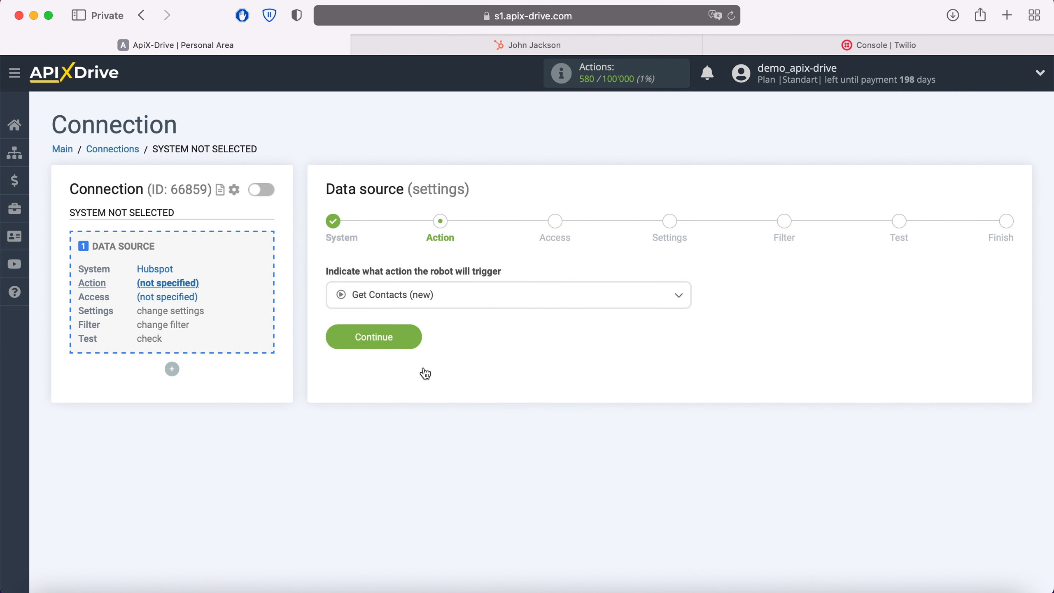
click(412, 340)
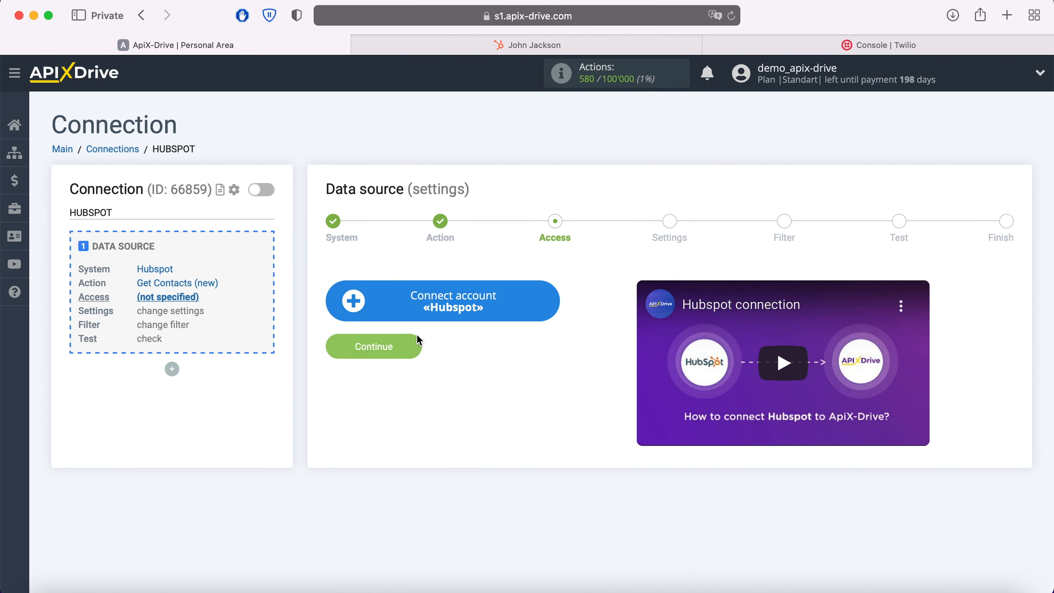
Start connecting a Hubspot account, and in HubSpot open the API Key page of the integration settings
click(549, 303)
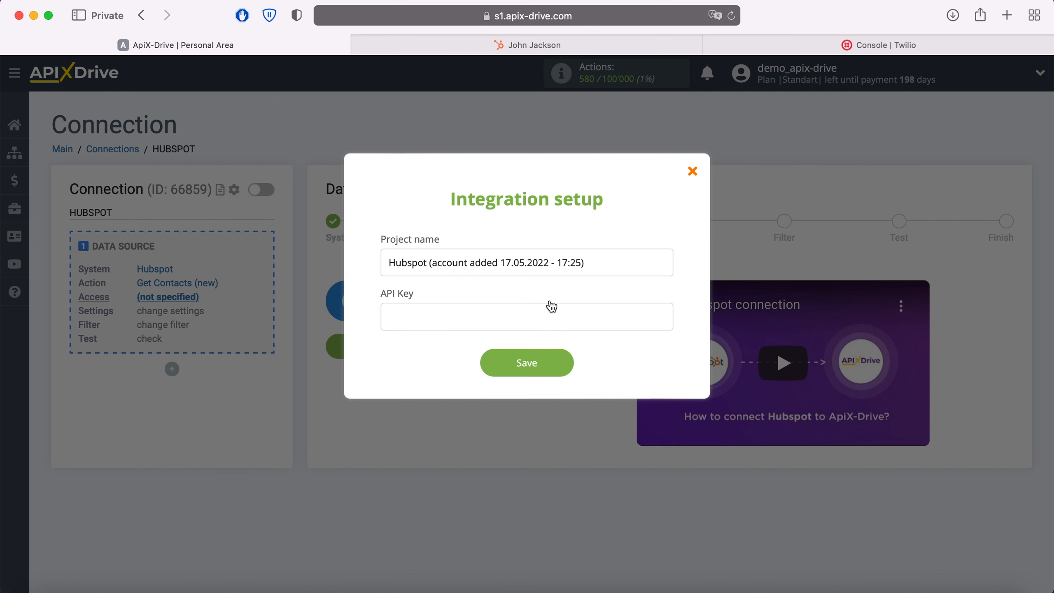
click(575, 47)
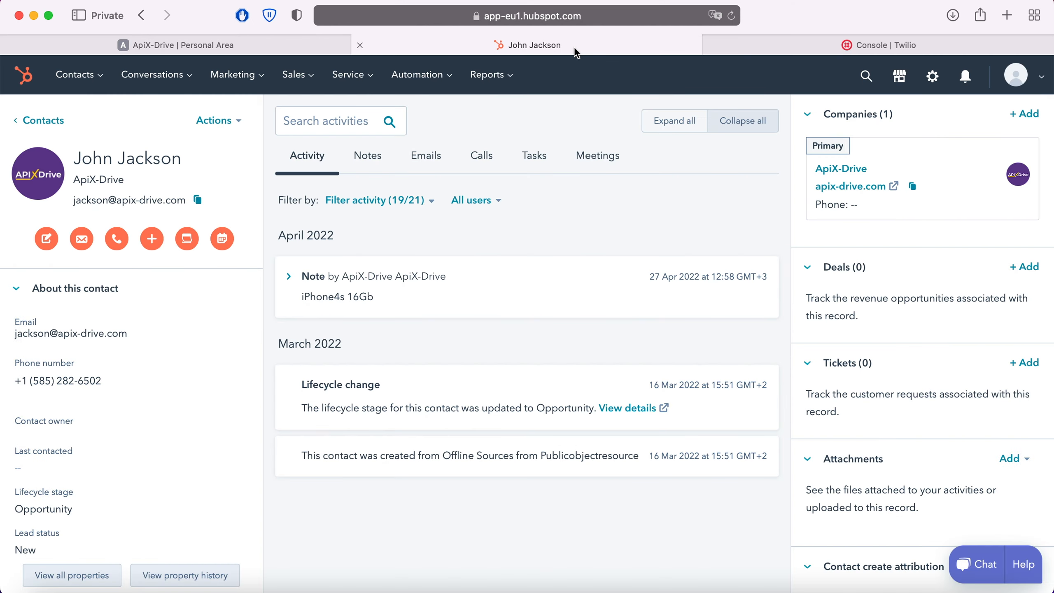
click(1032, 86)
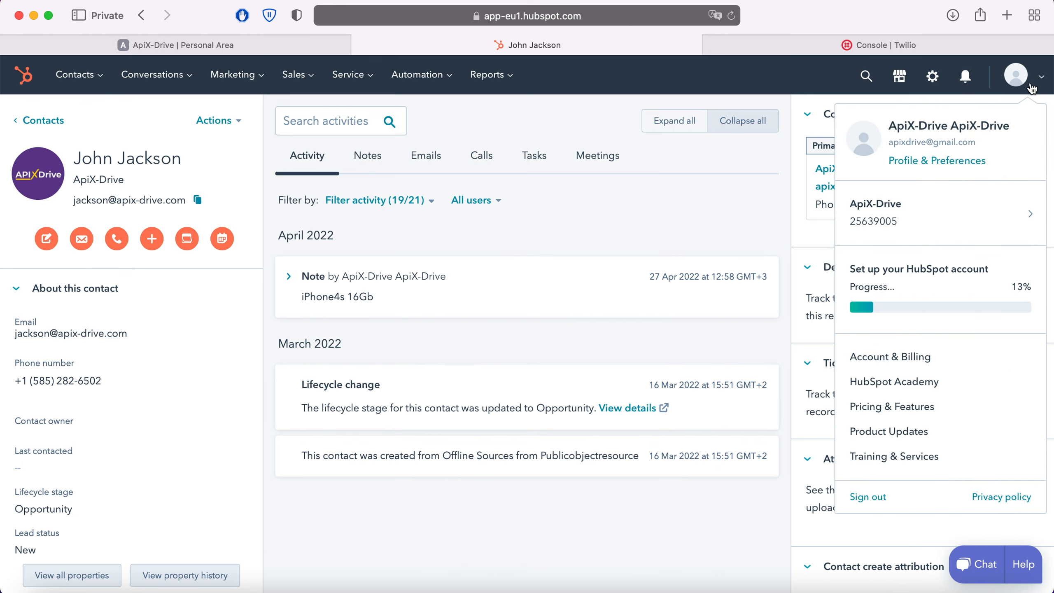
click(973, 160)
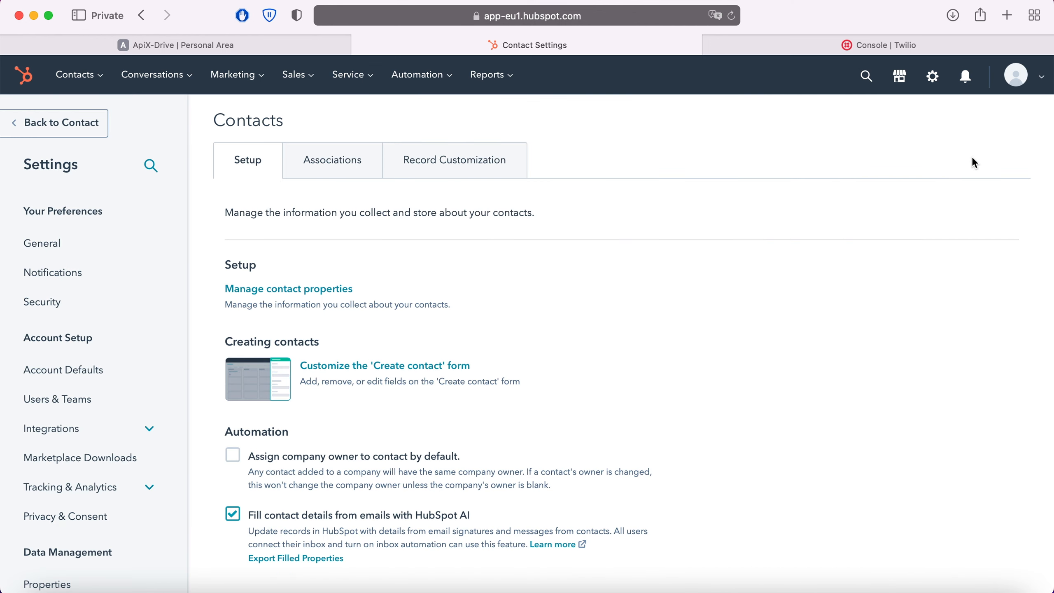
click(146, 430)
click(60, 526)
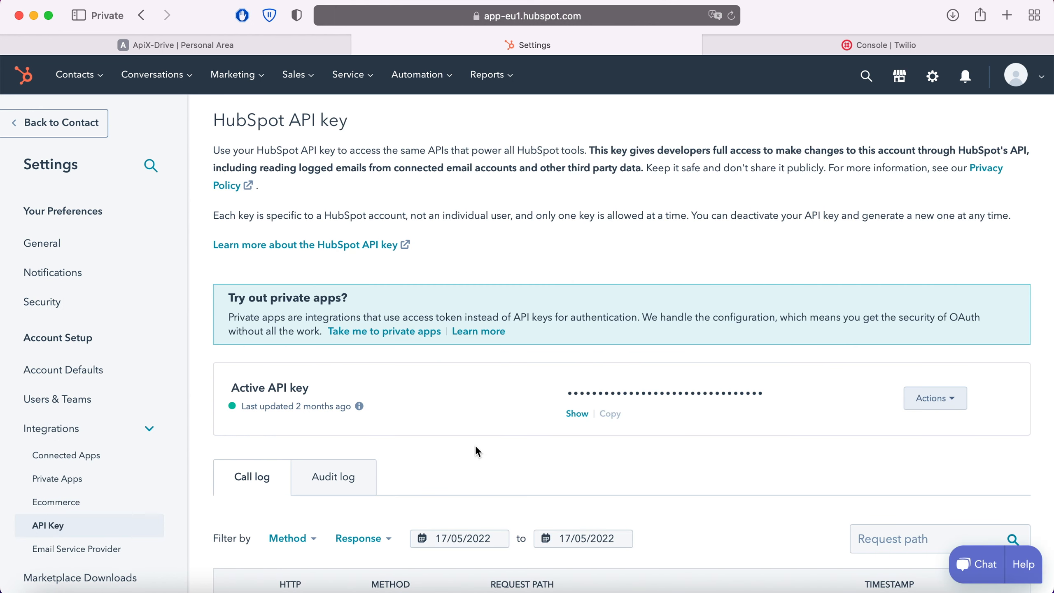
Reveal the active HubSpot API key and copy it
click(575, 413)
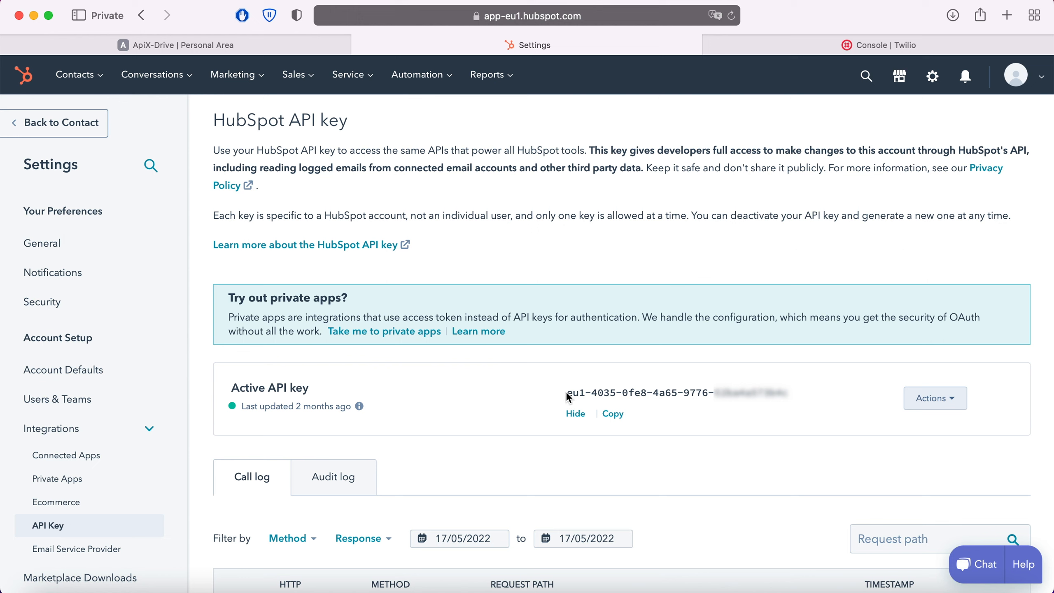
drag(566, 392, 790, 398)
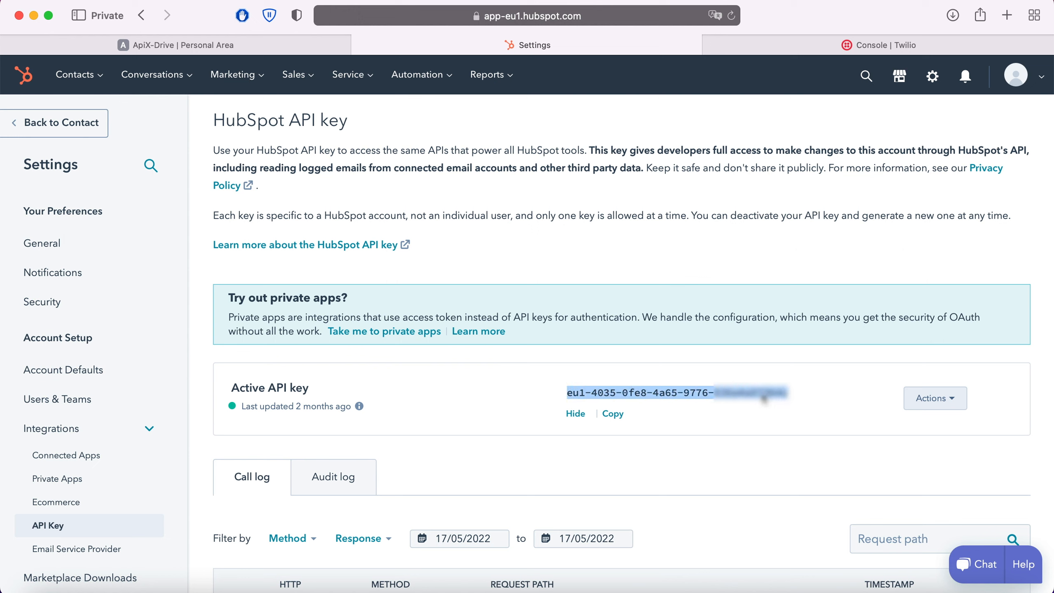
right_click(762, 397)
click(785, 378)
Return to ApiX-Drive, paste the API key into the Hubspot integration setup and save it
click(254, 44)
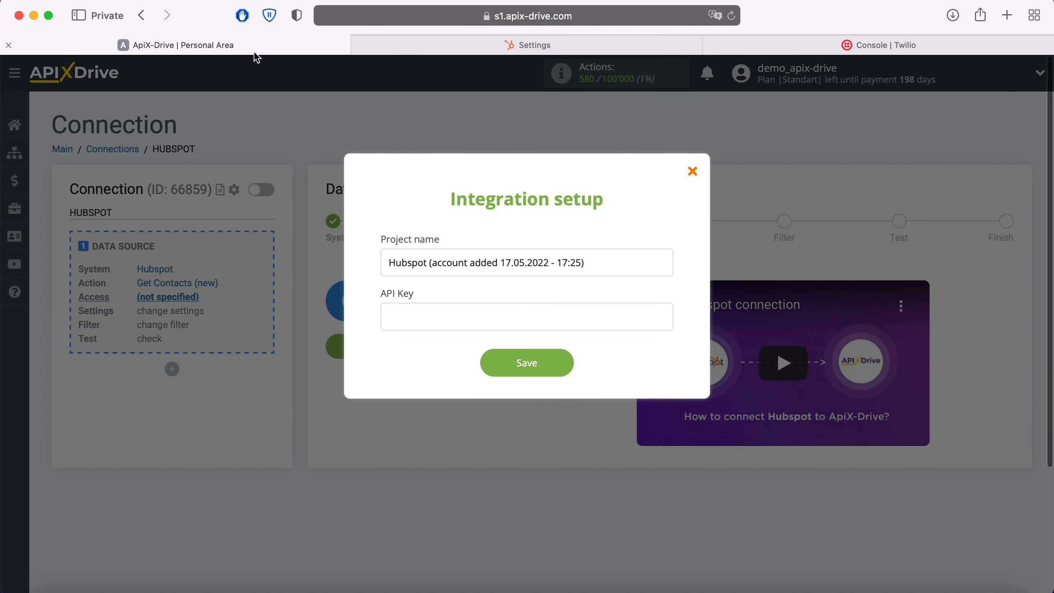
right_click(410, 316)
click(435, 359)
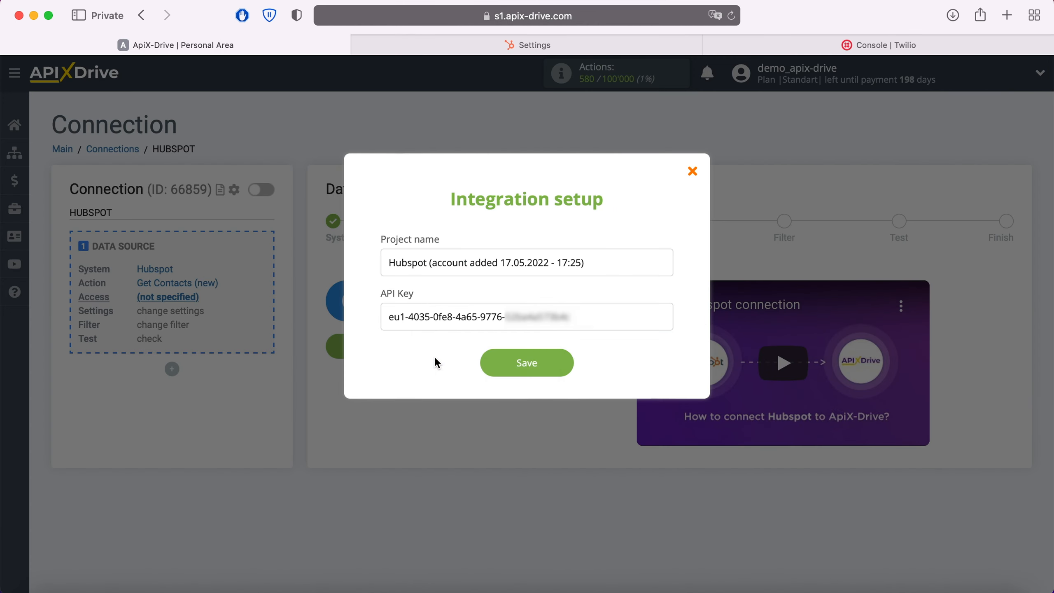
click(557, 360)
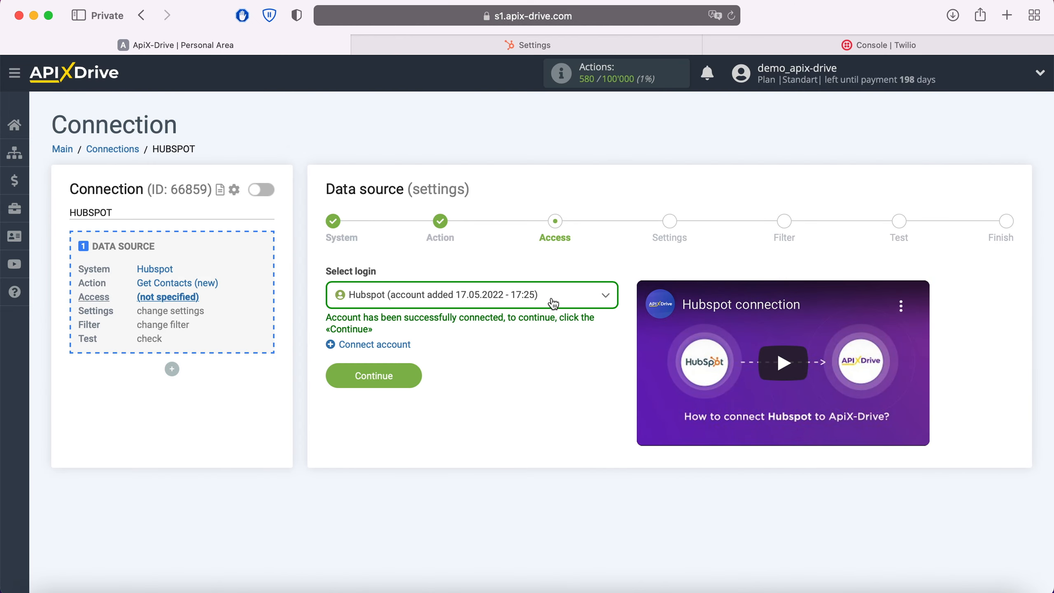
Select the Hubspot account added 17.05.2022 - 17:25 as the data source login and continue
click(553, 303)
click(517, 377)
click(415, 378)
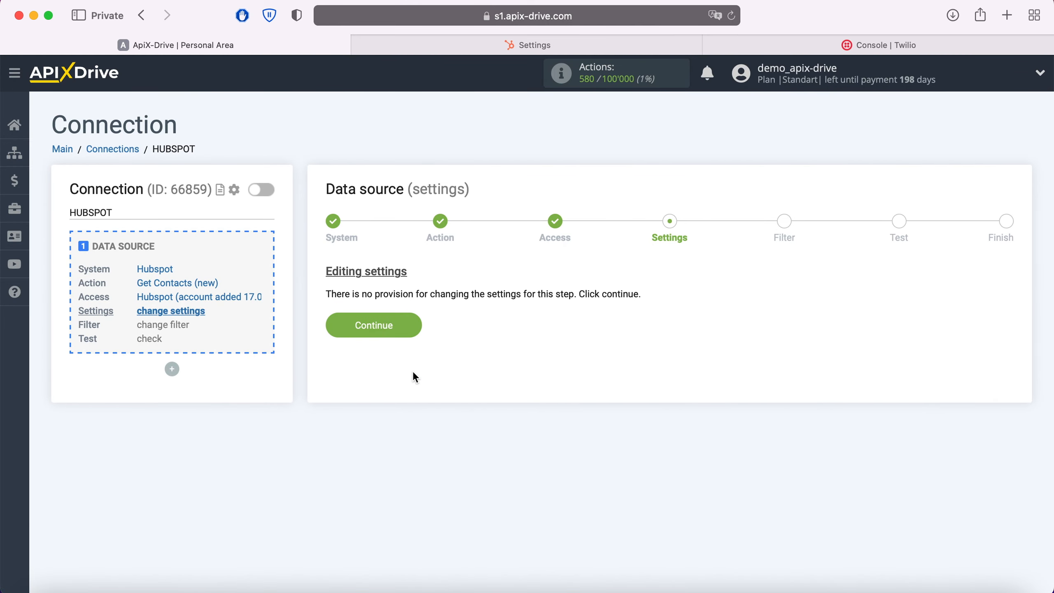
Finish the Hubspot data source without adding a filter condition, reviewing its test contact data
click(412, 323)
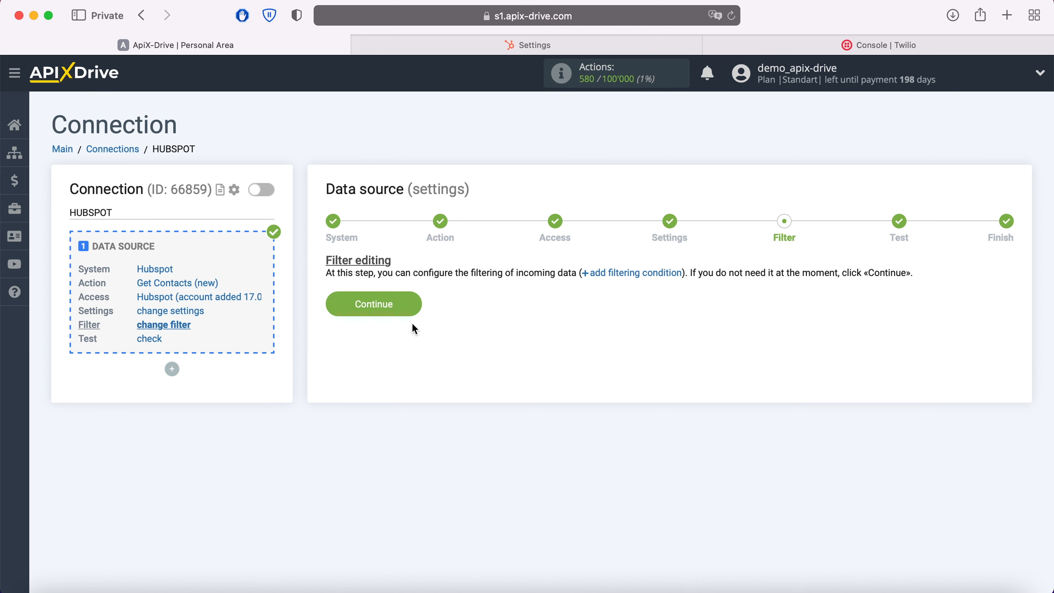
click(413, 304)
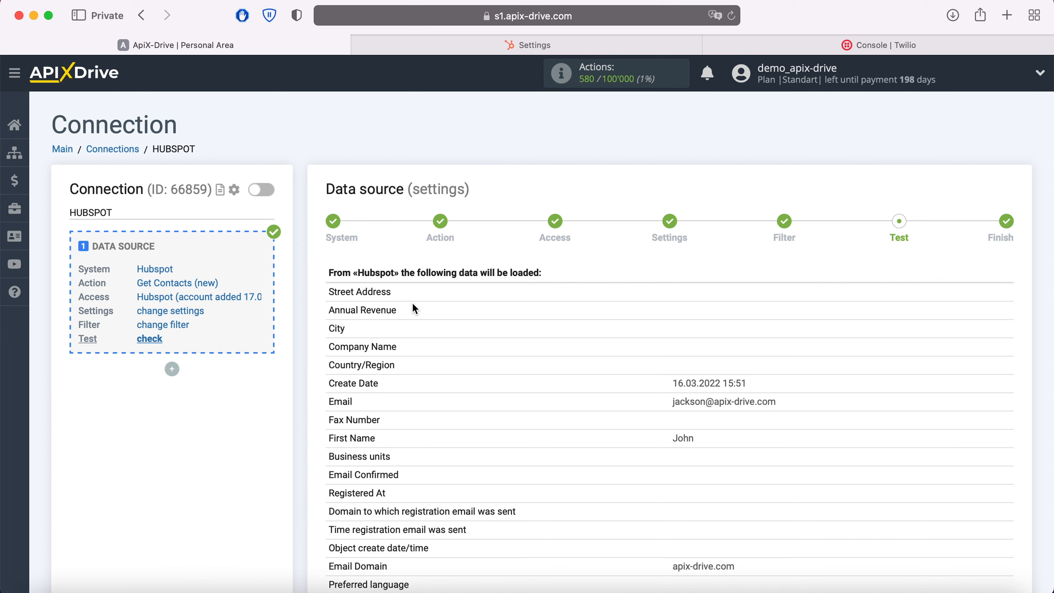
scroll(413, 306, down, 10)
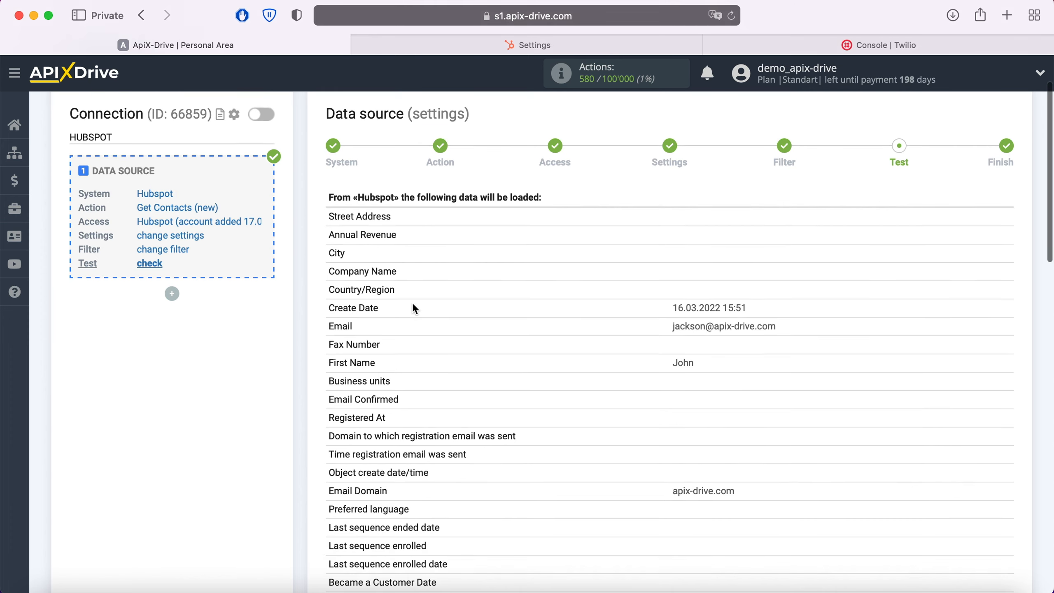
scroll(413, 307, down, 12)
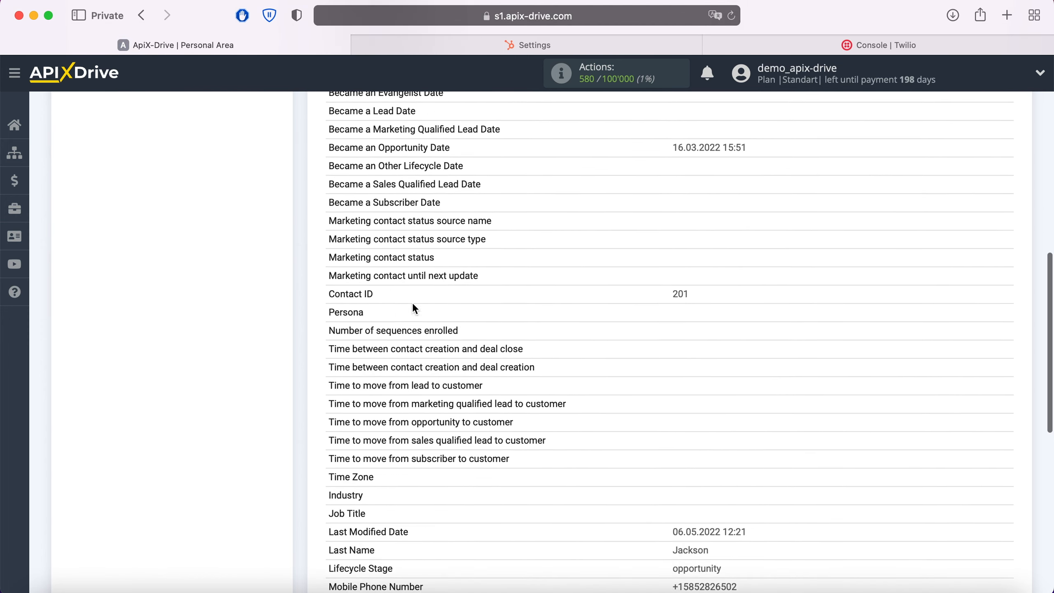
scroll(414, 307, down, 1)
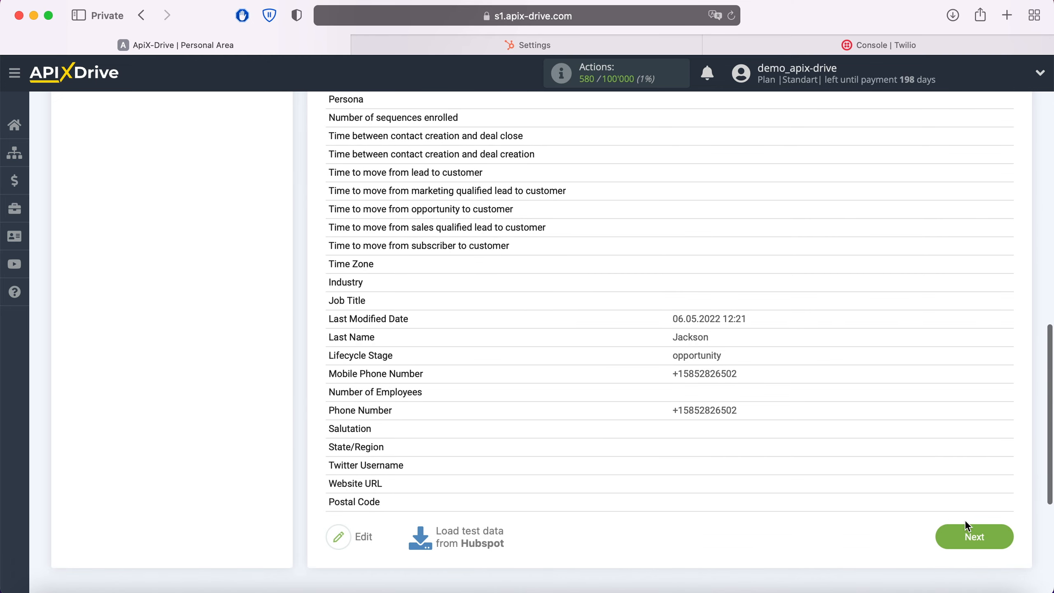
click(993, 532)
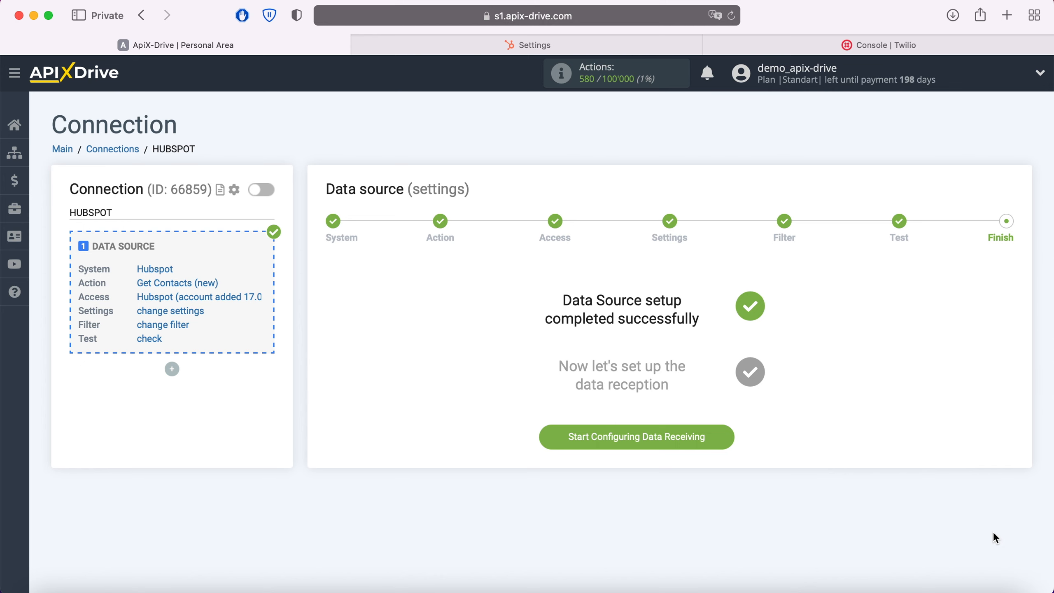
Start configuring data receiving and choose Twilio as the data destination system
click(726, 439)
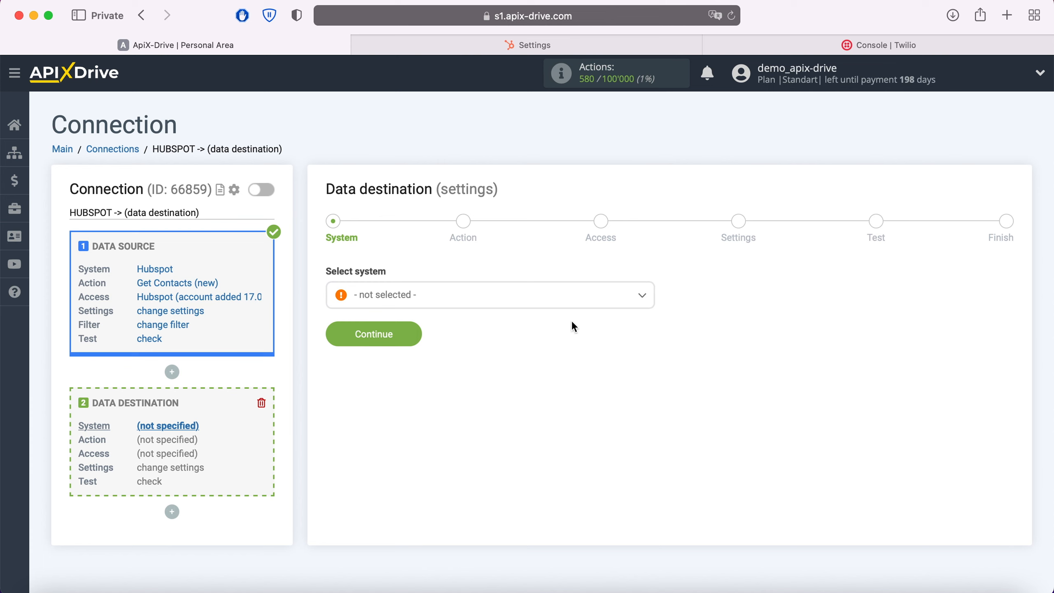
click(555, 298)
scroll(537, 385, down, 10)
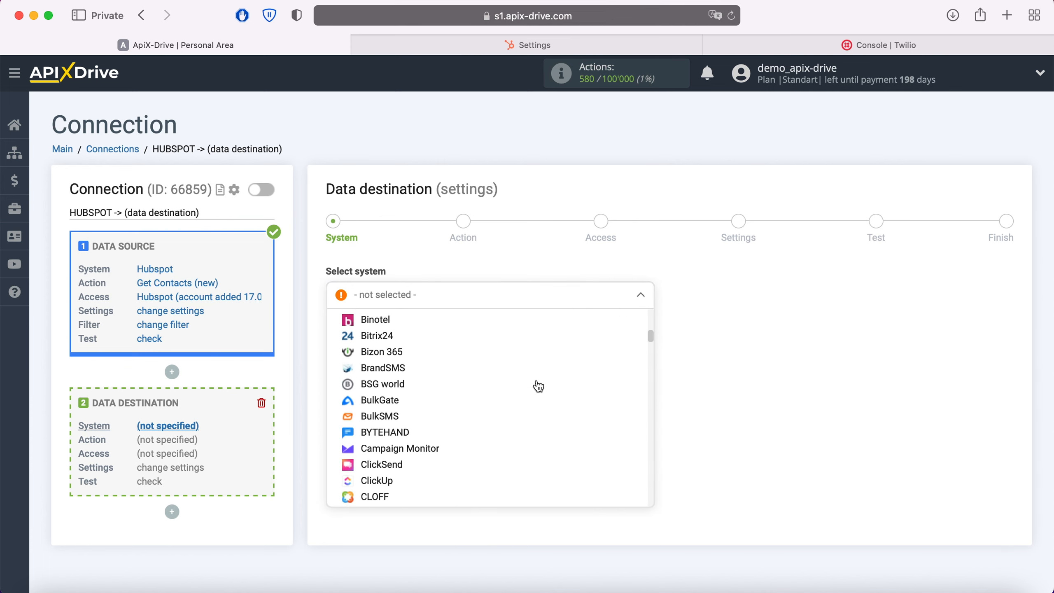
scroll(538, 386, down, 15)
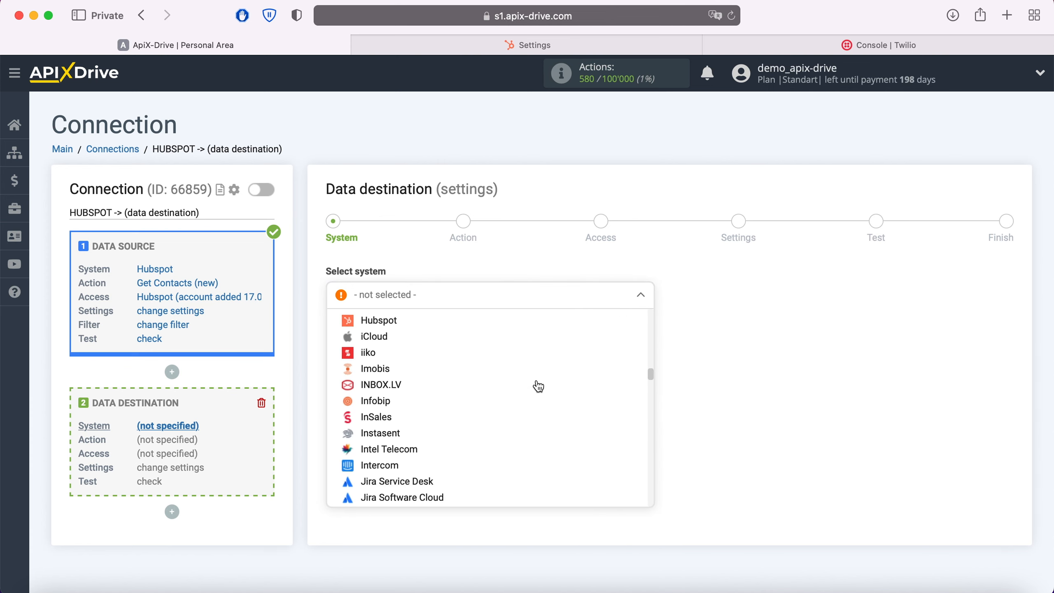
scroll(538, 386, down, 15)
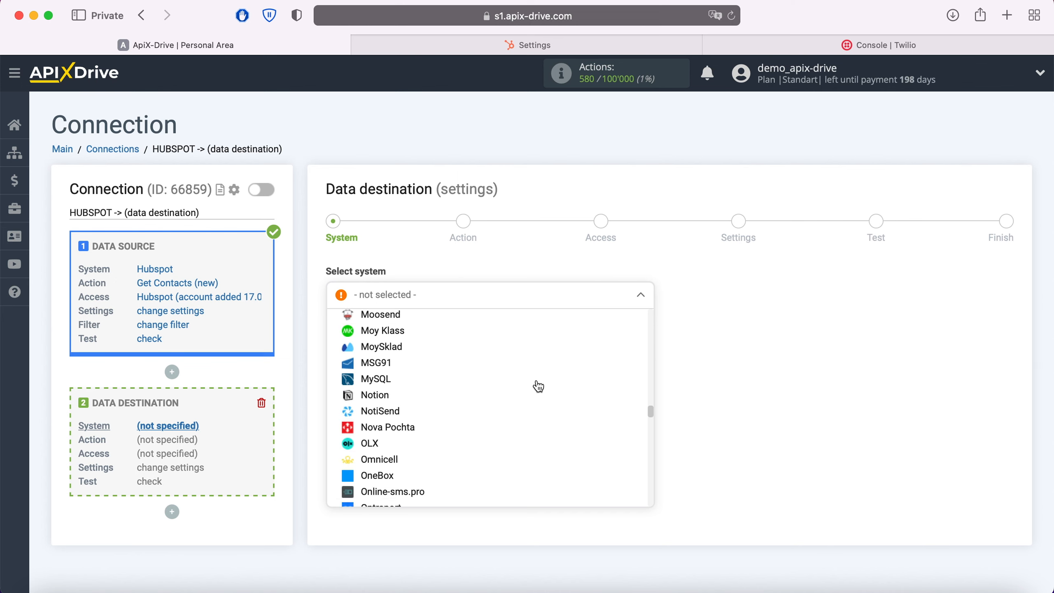
scroll(538, 386, down, 15)
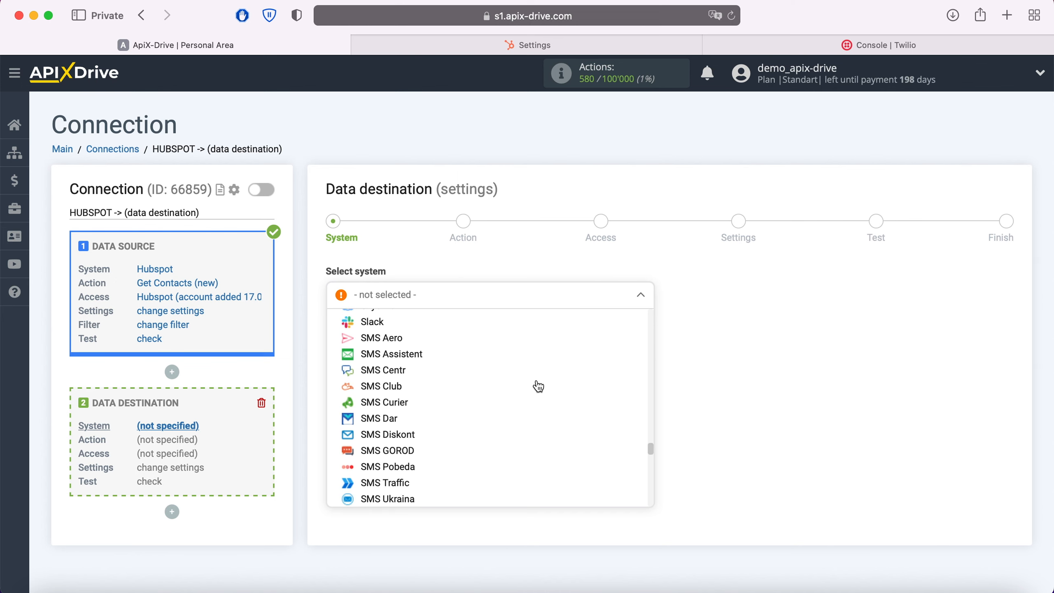
scroll(538, 386, down, 15)
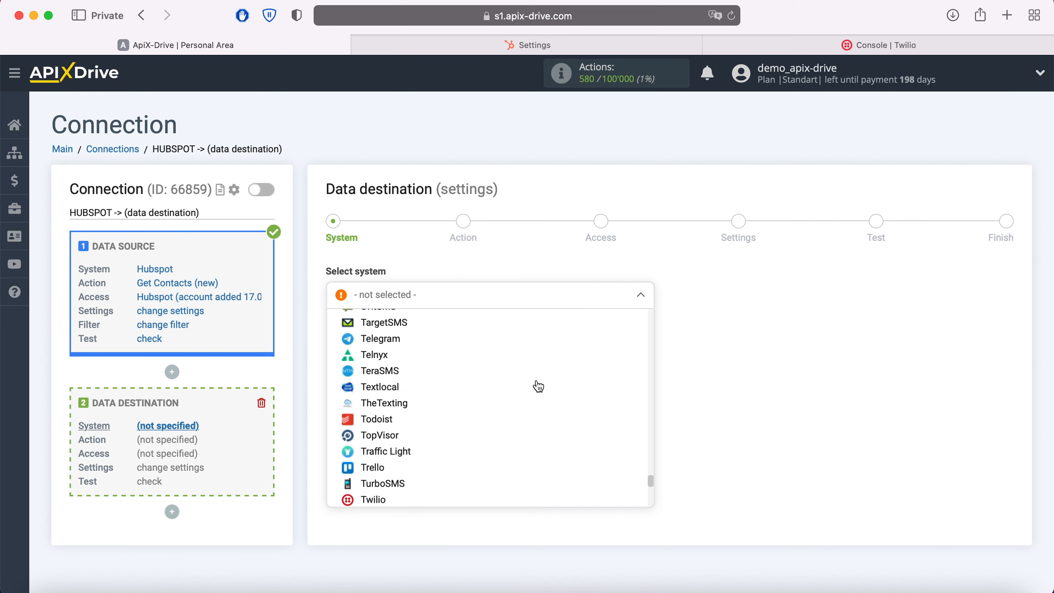
scroll(536, 387, down, 2)
click(382, 457)
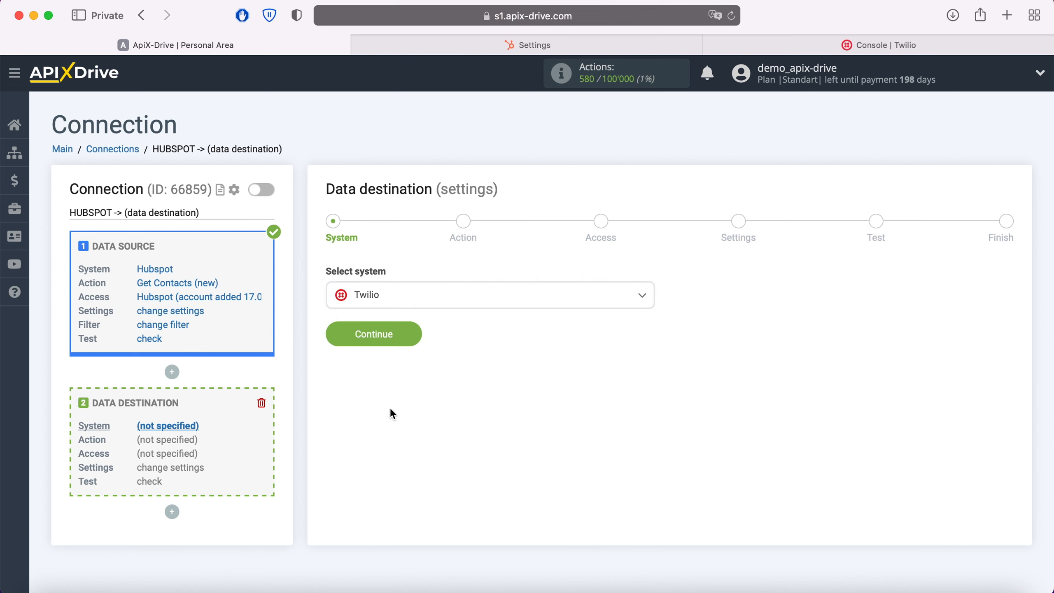
click(416, 337)
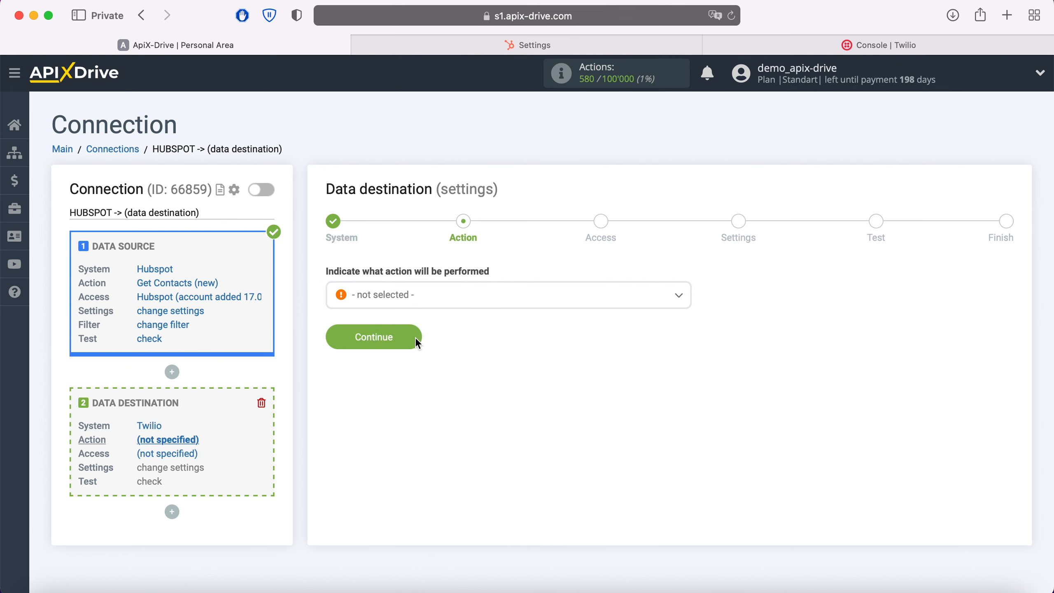
Set the Twilio data destination action to Send SMS and continue to the access stage
click(435, 302)
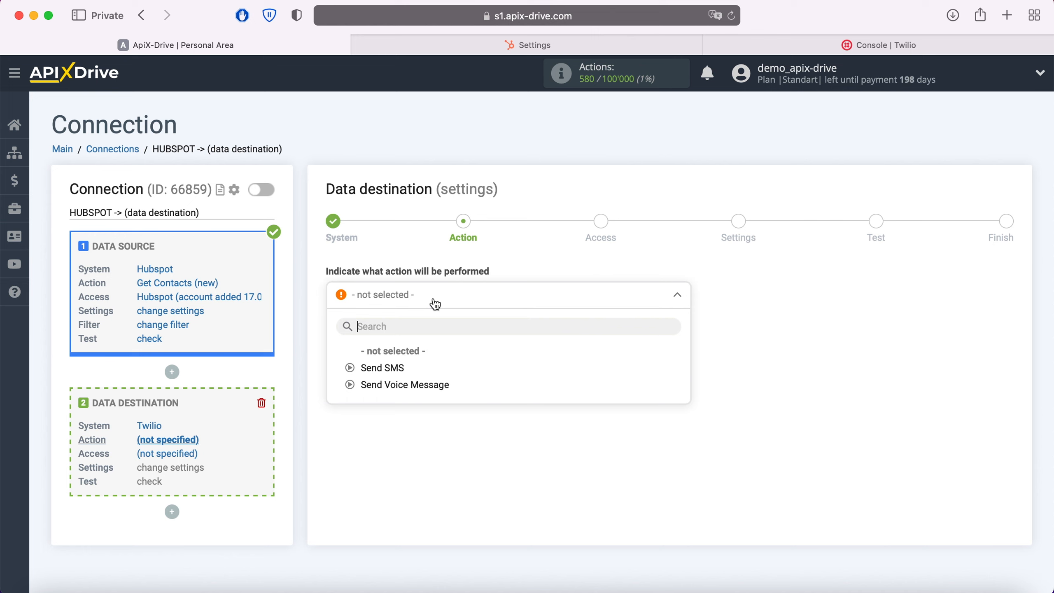
click(388, 368)
click(414, 337)
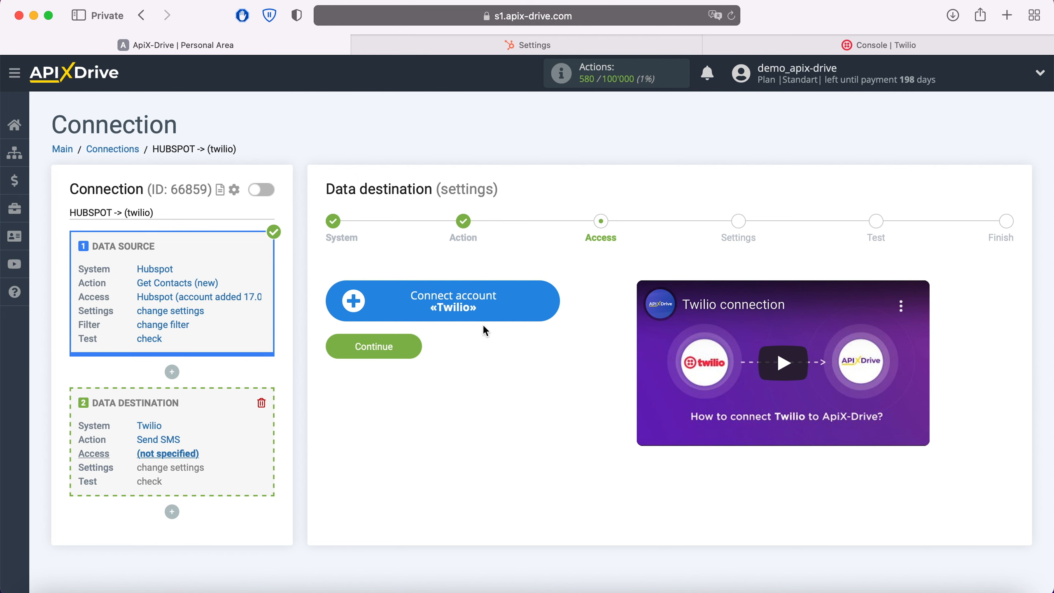
Start connecting a Twilio account and fill its SID field with the Account SID copied from the Twilio console
click(554, 307)
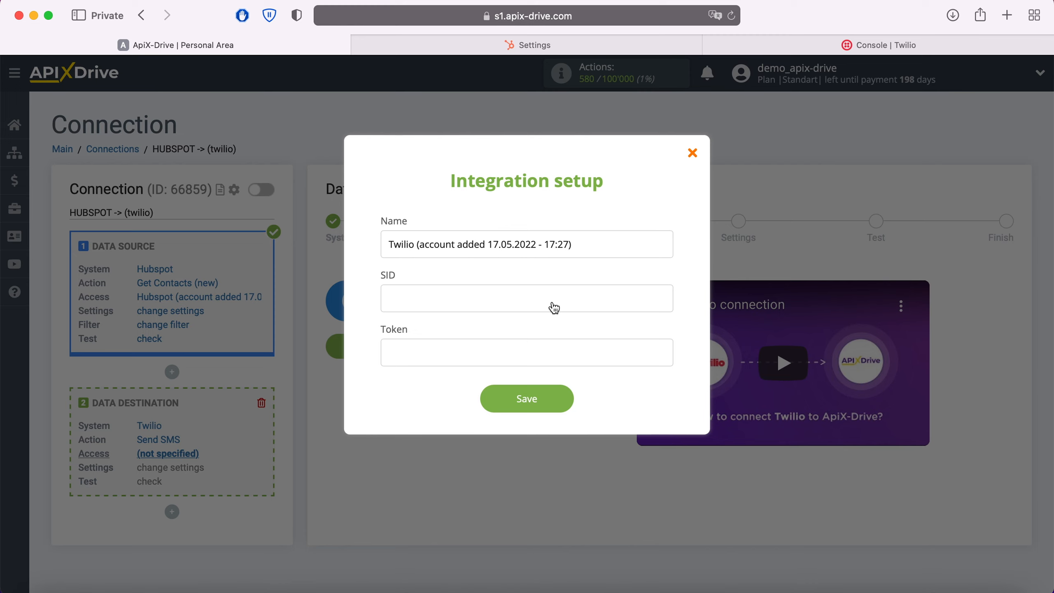
click(846, 45)
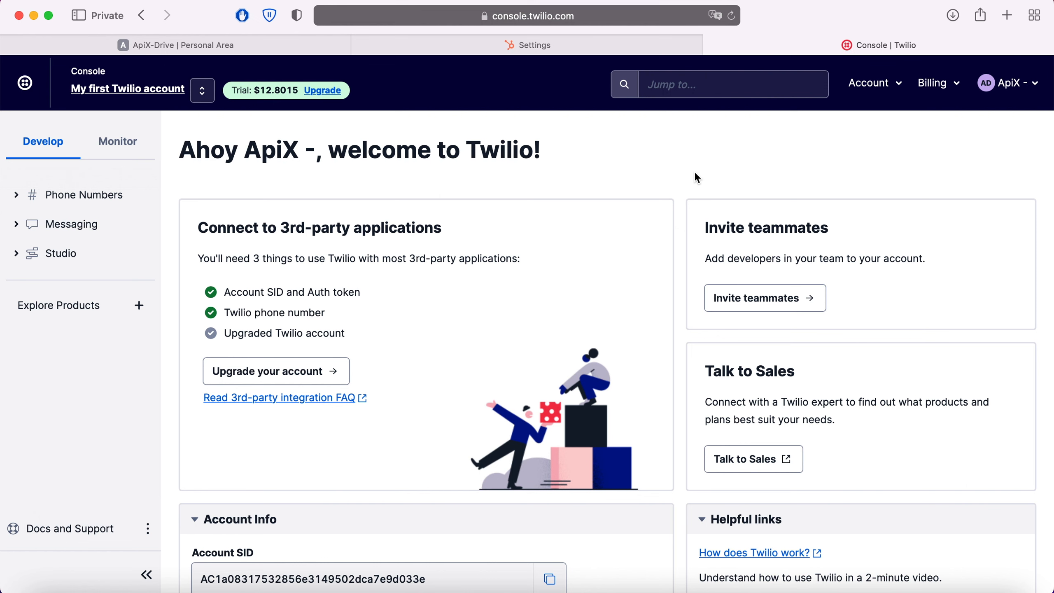
scroll(695, 174, down, 2)
scroll(697, 178, down, 2)
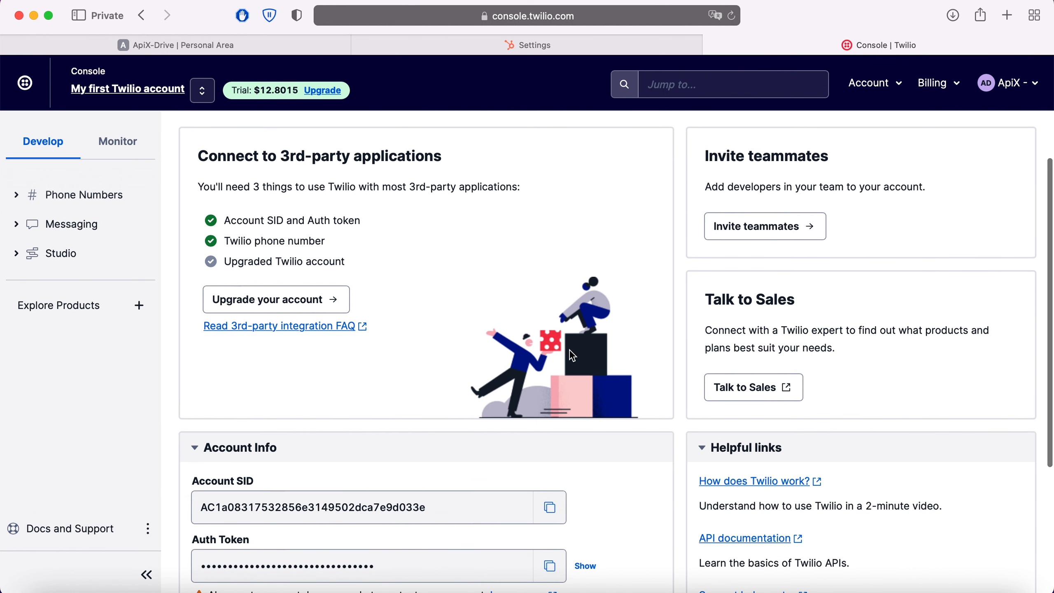
click(550, 505)
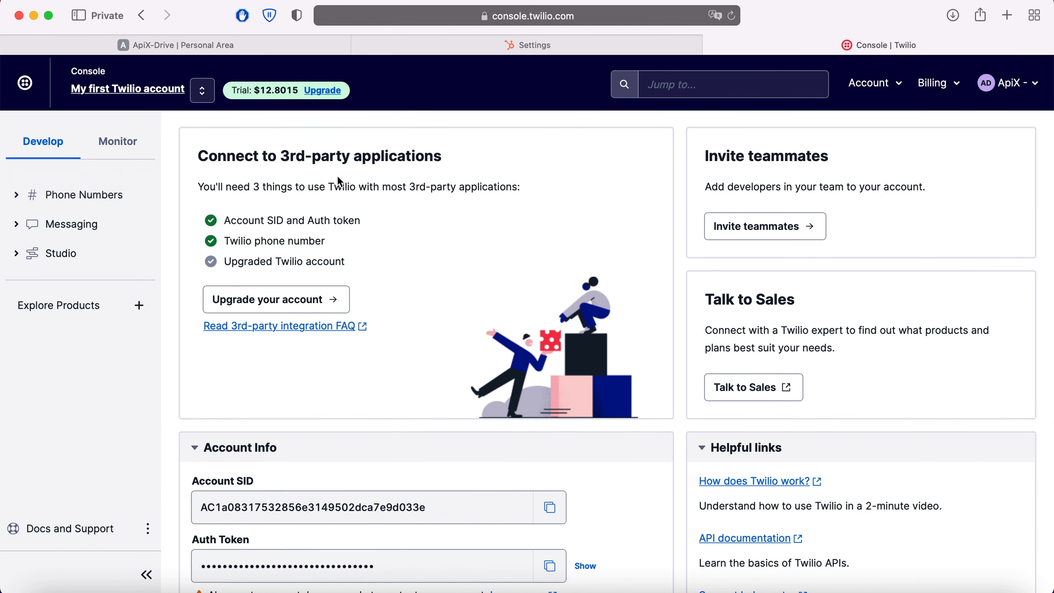
click(282, 51)
right_click(418, 295)
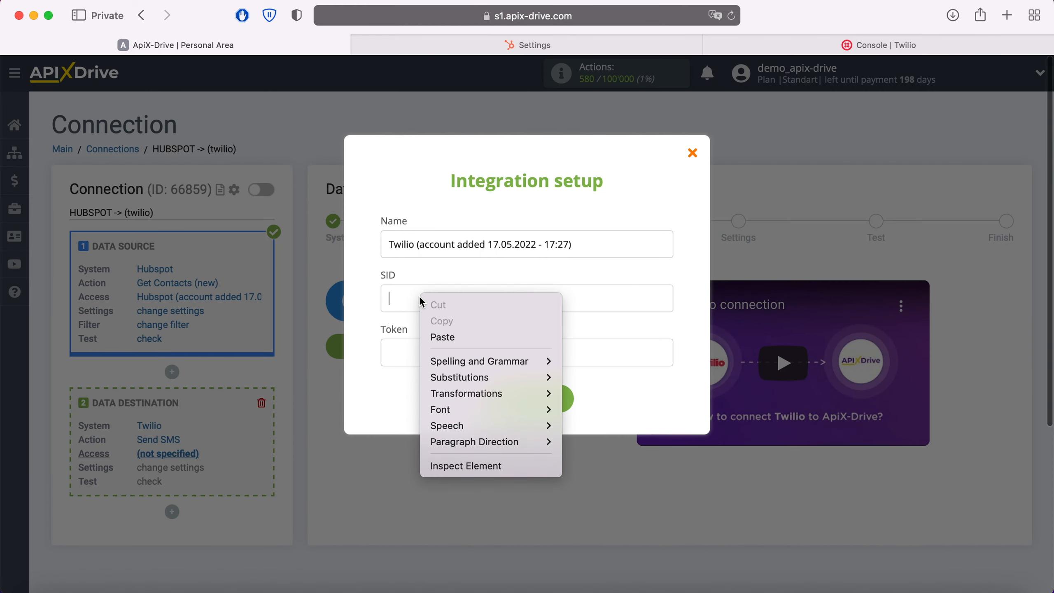
click(454, 337)
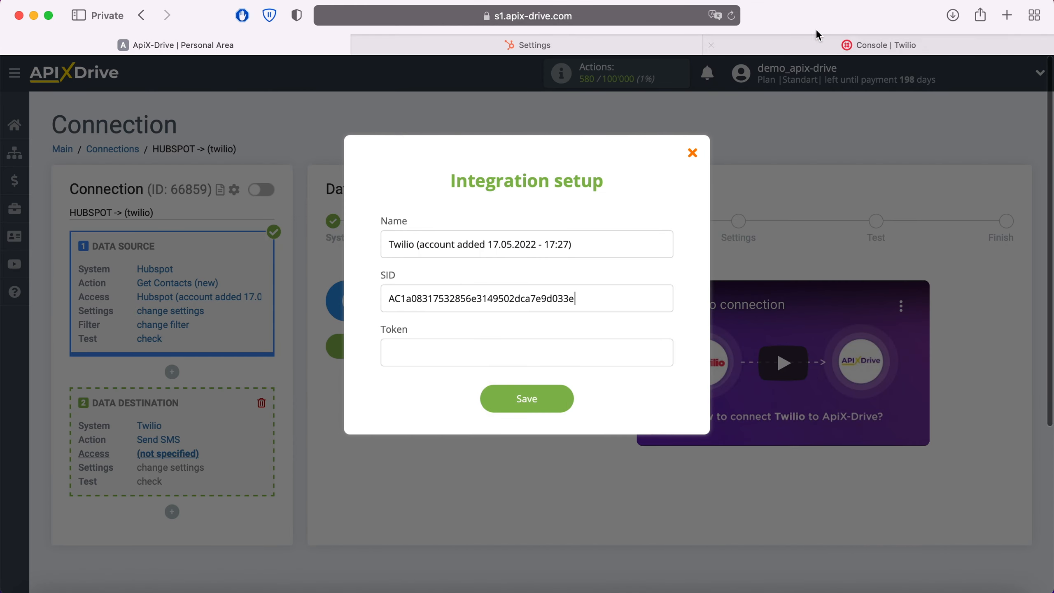
Fill the Token field with the Auth Token copied from the Twilio console and save the Twilio integration
click(848, 47)
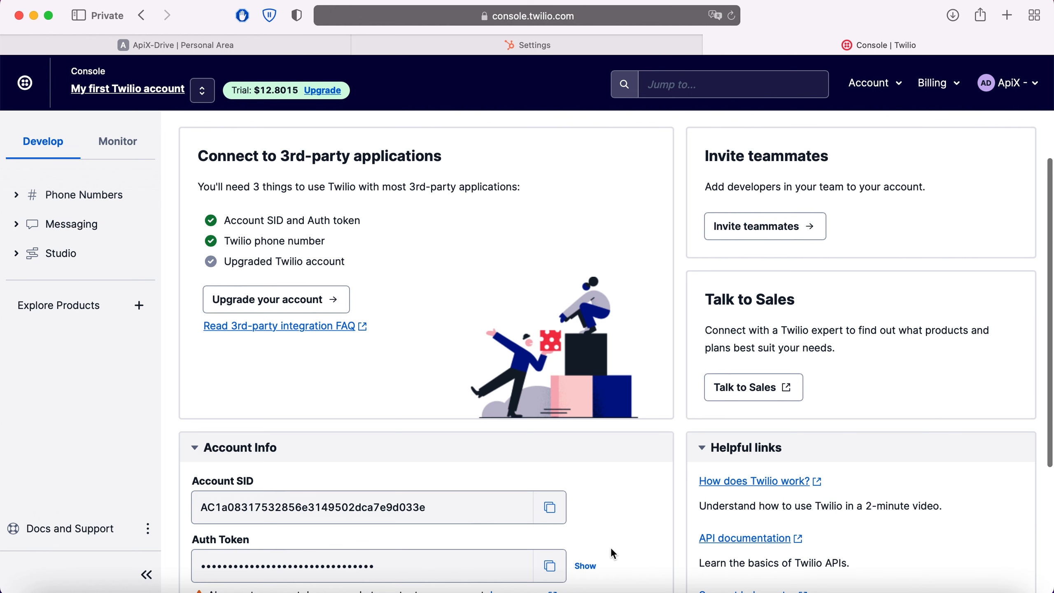
click(585, 572)
click(549, 566)
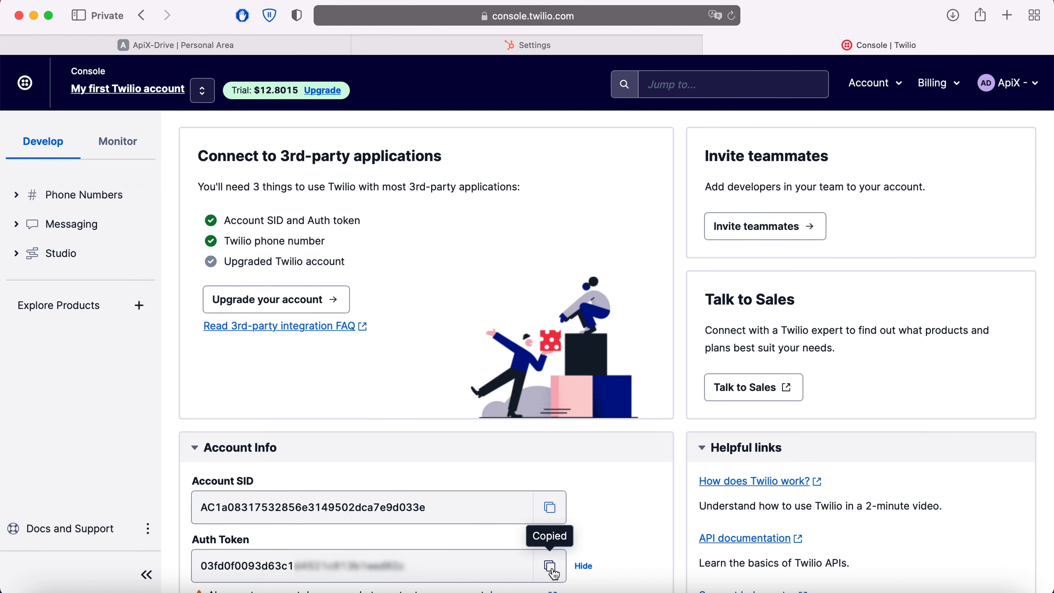
click(292, 50)
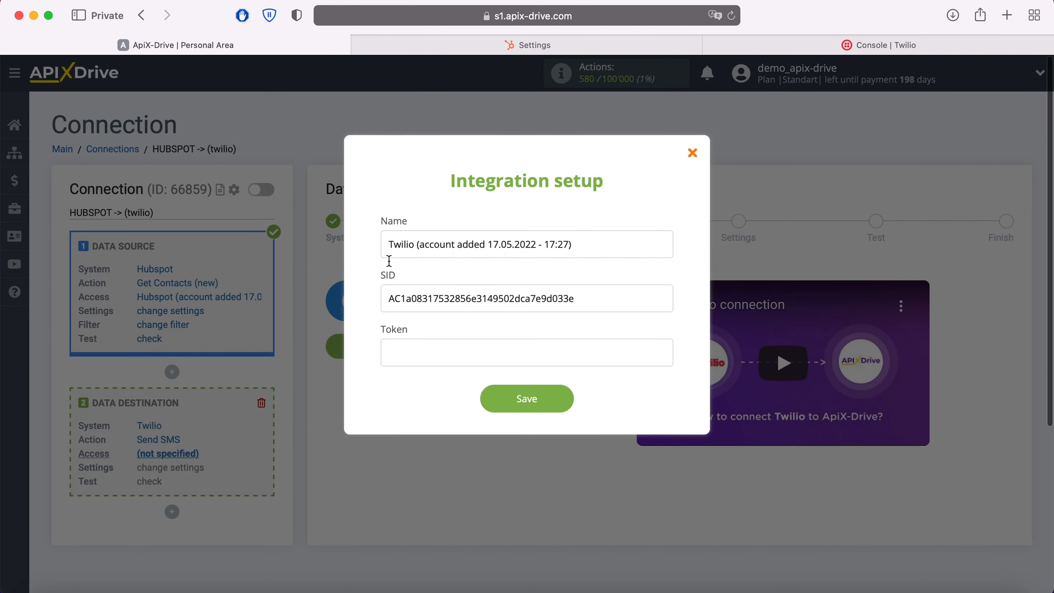
right_click(424, 356)
click(445, 395)
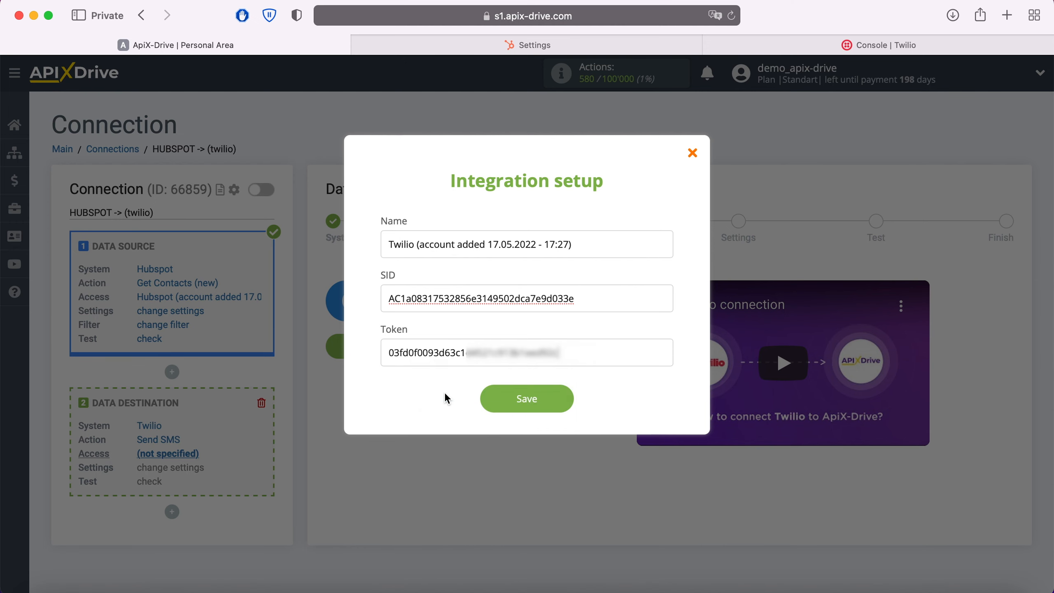
click(564, 400)
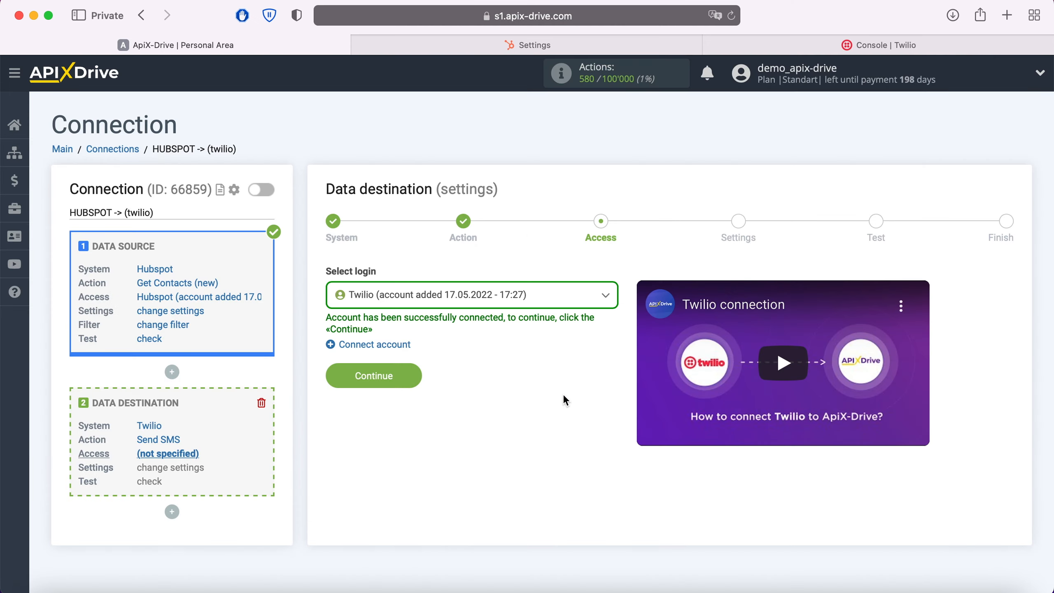
Select the Twilio account added 17.05.2022 - 17:27 as the data destination login and continue to its settings
click(557, 301)
click(523, 381)
click(411, 378)
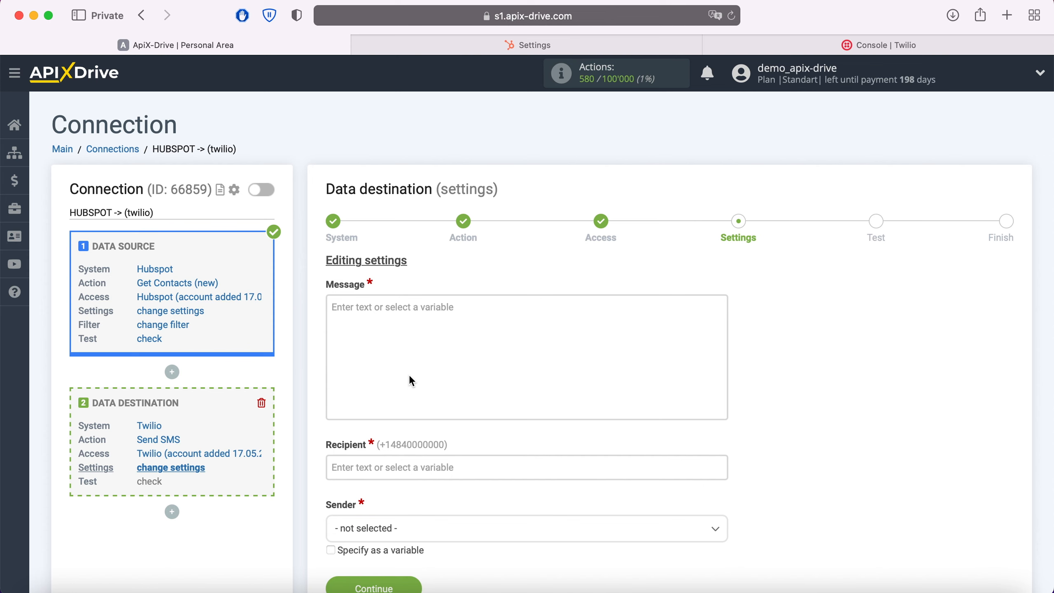
Insert the Hubspot First Name variable into the SMS message text
click(393, 313)
scroll(393, 313, down, 4)
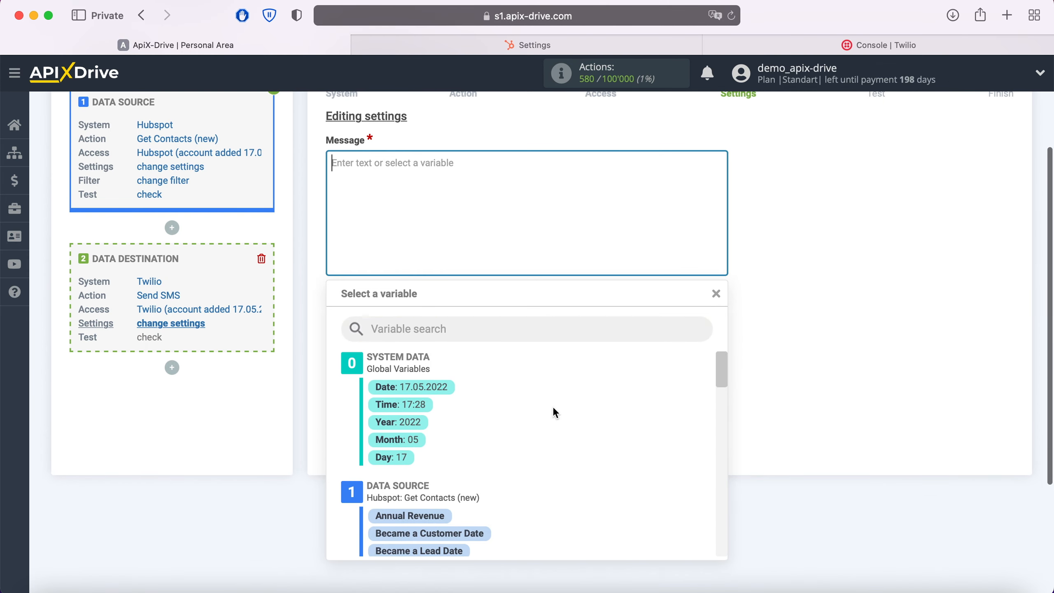
scroll(553, 411, down, 5)
scroll(554, 411, down, 5)
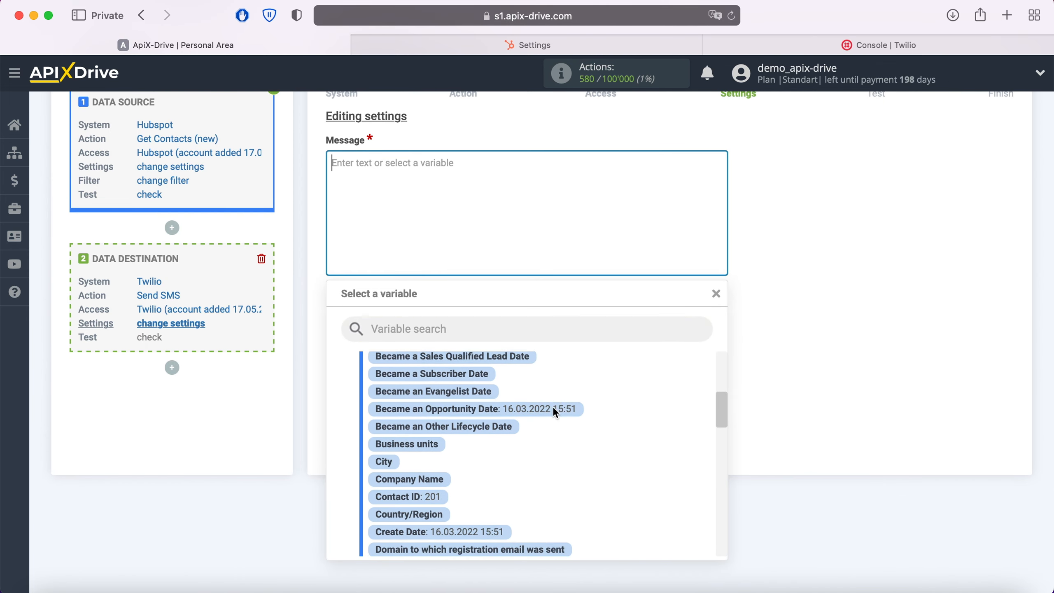
scroll(554, 411, down, 1)
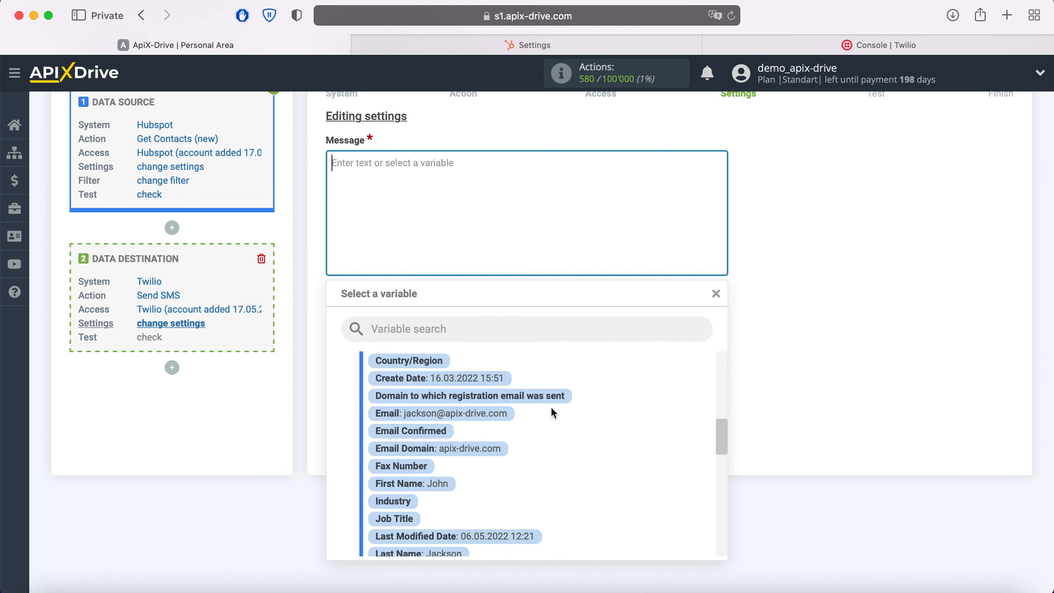
click(440, 487)
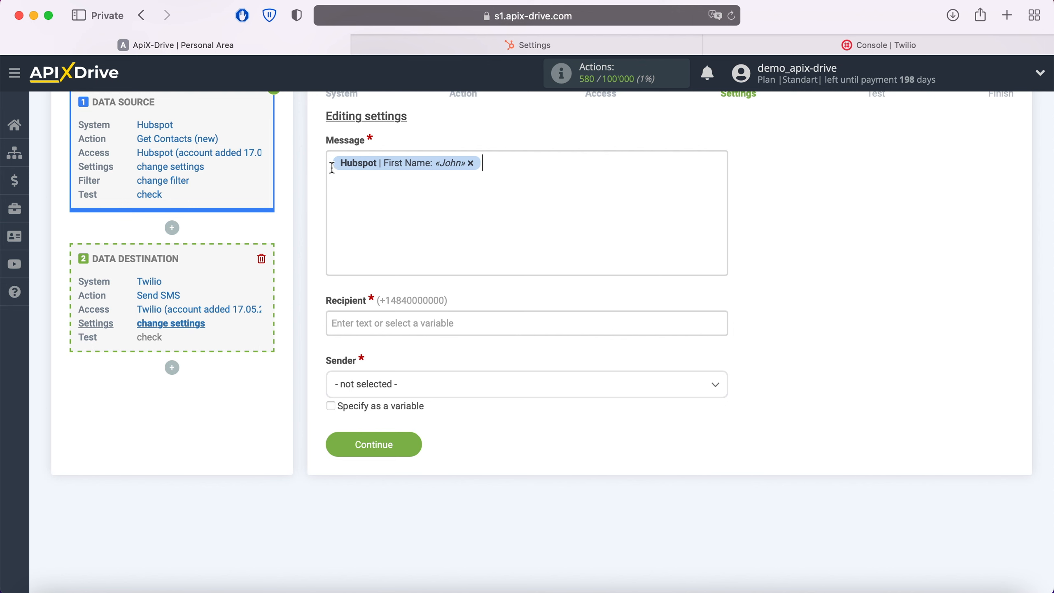
Put "Hi," before the First Name variable and "! Thank you for your interest in our product. We will contact you shortly!" after it
click(353, 226)
text(Hi,)
click(507, 161)
text(!)
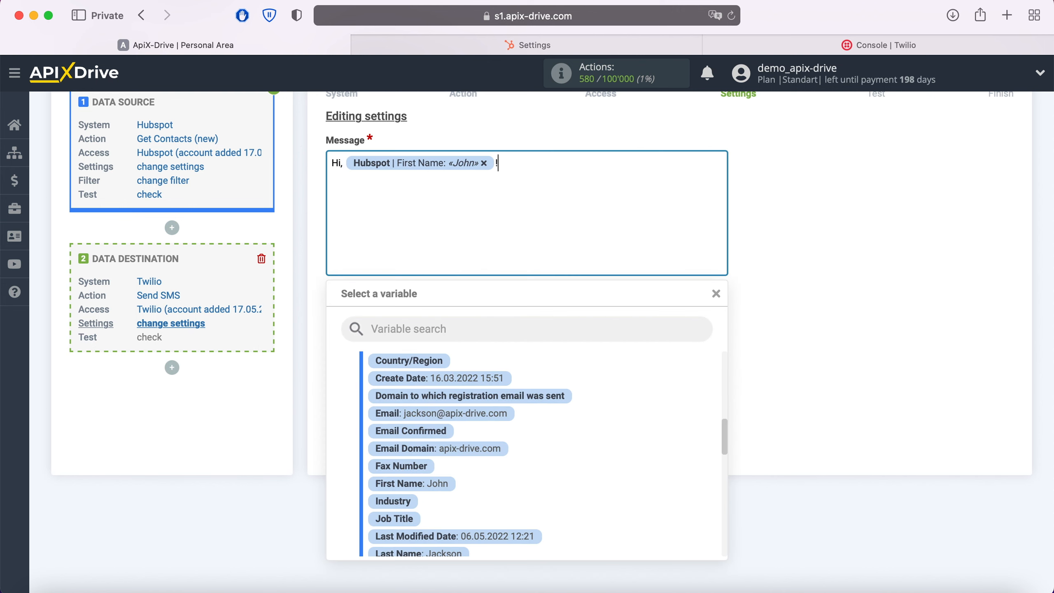
right_click(514, 162)
click(536, 203)
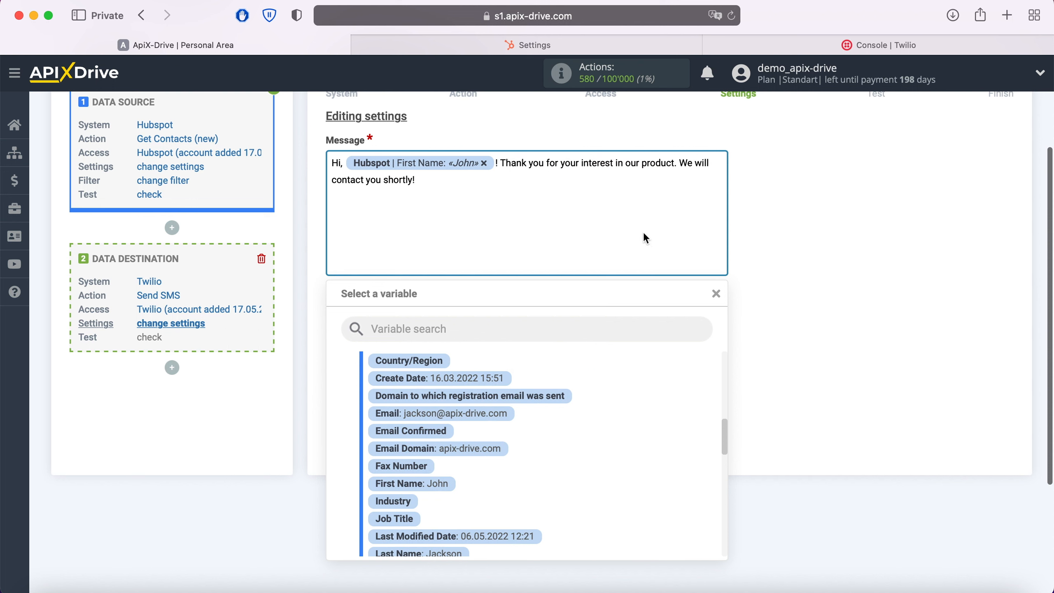
click(770, 251)
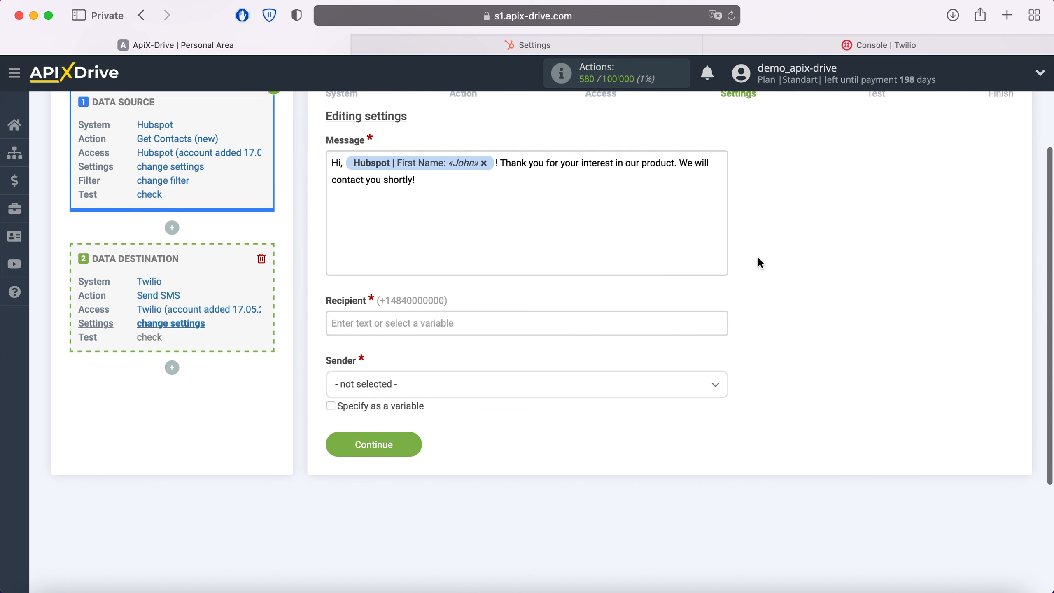
Set the SMS recipient to the Hubspot Mobile Phone Number variable
click(435, 323)
scroll(435, 324, down, 4)
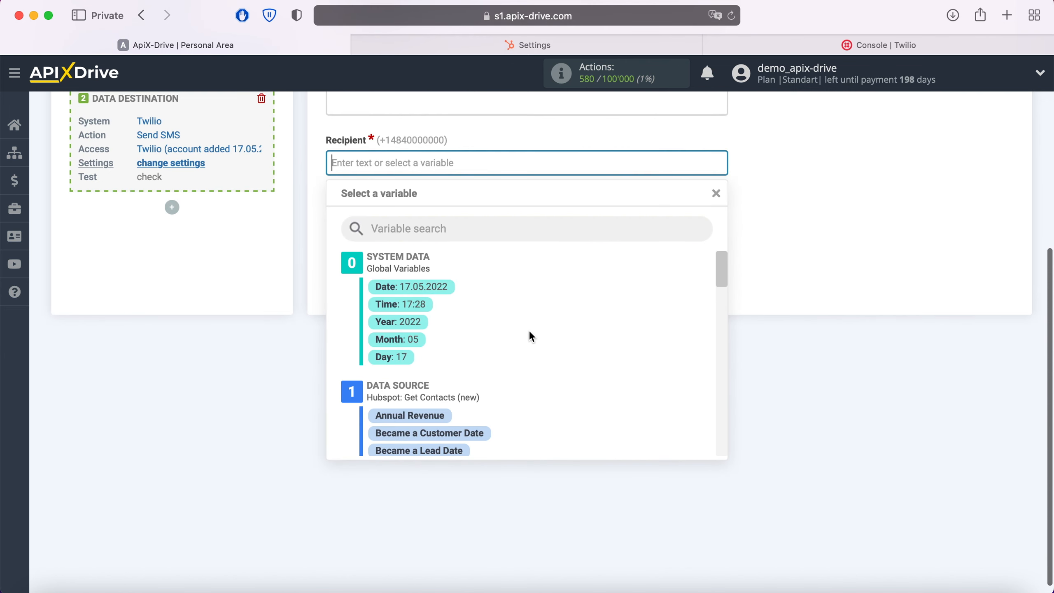
scroll(529, 333, down, 6)
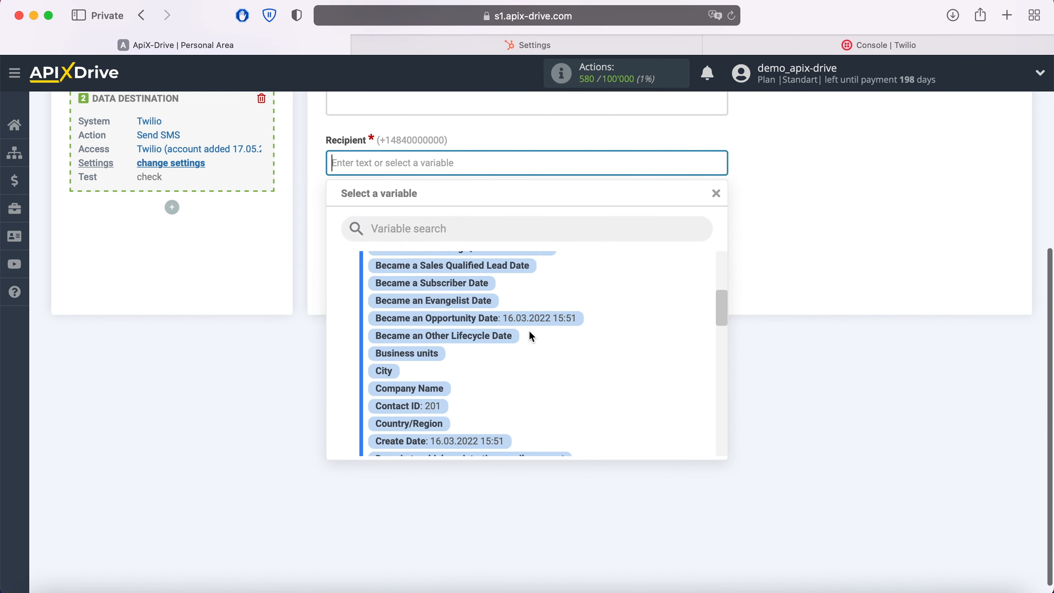
scroll(530, 332, down, 5)
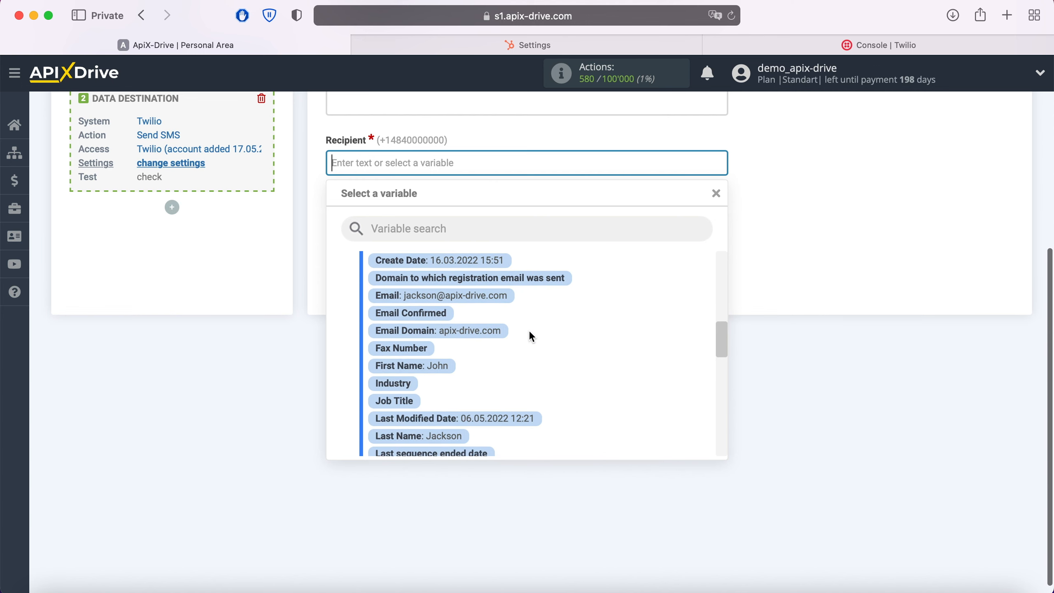
scroll(531, 336, down, 5)
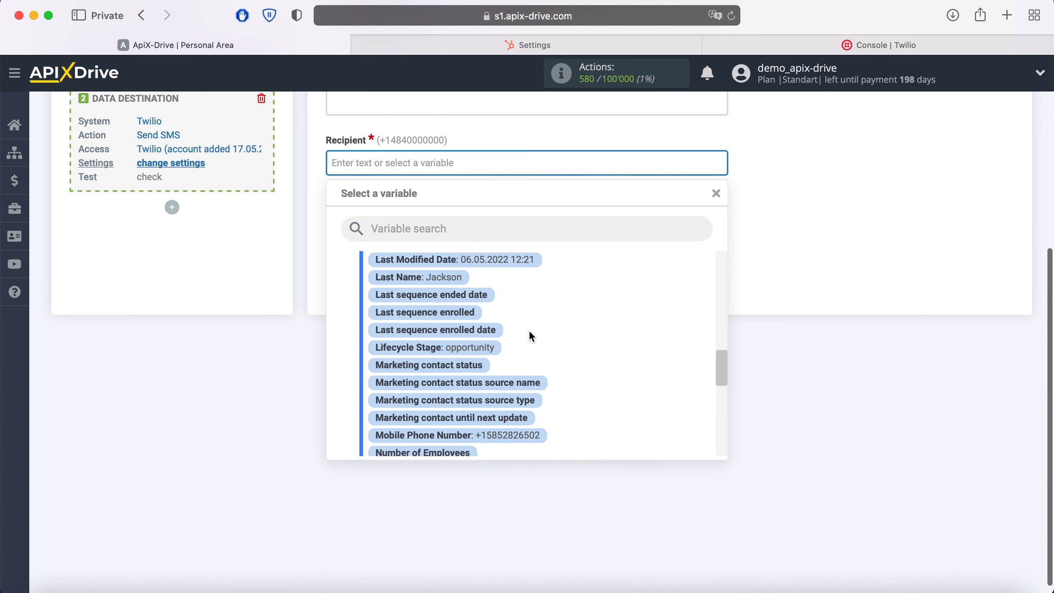
scroll(530, 334, down, 3)
click(517, 391)
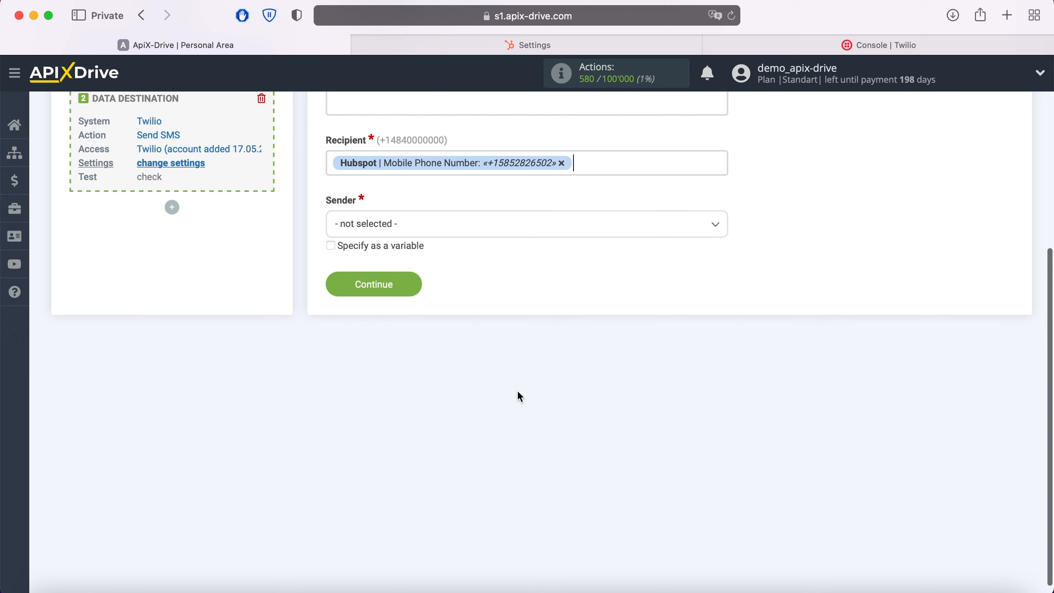
Choose the available Twilio phone number as the SMS sender and continue to the test stage
click(459, 228)
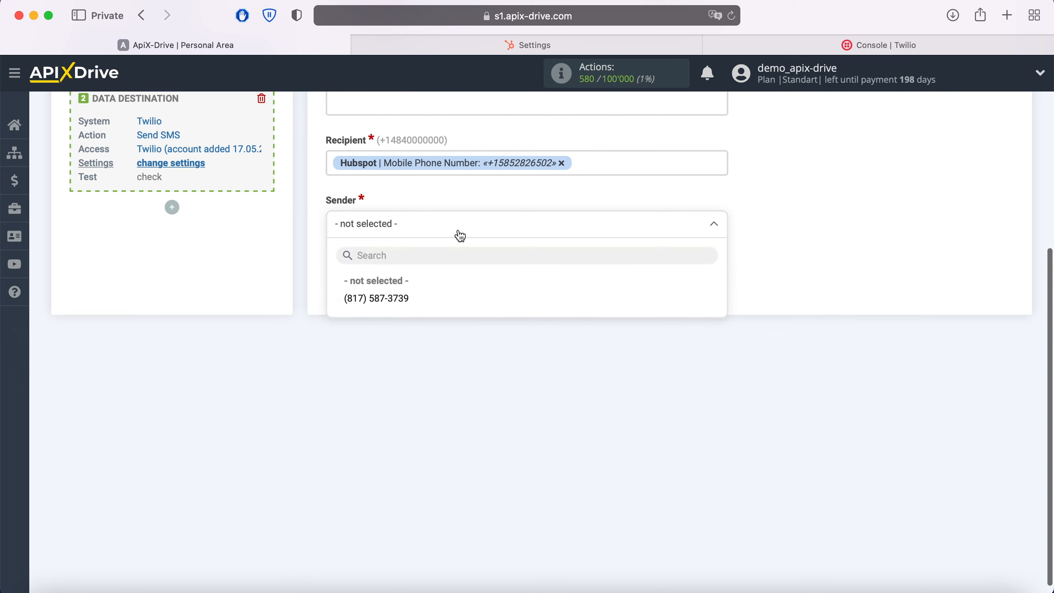
click(405, 299)
scroll(400, 297, up, 5)
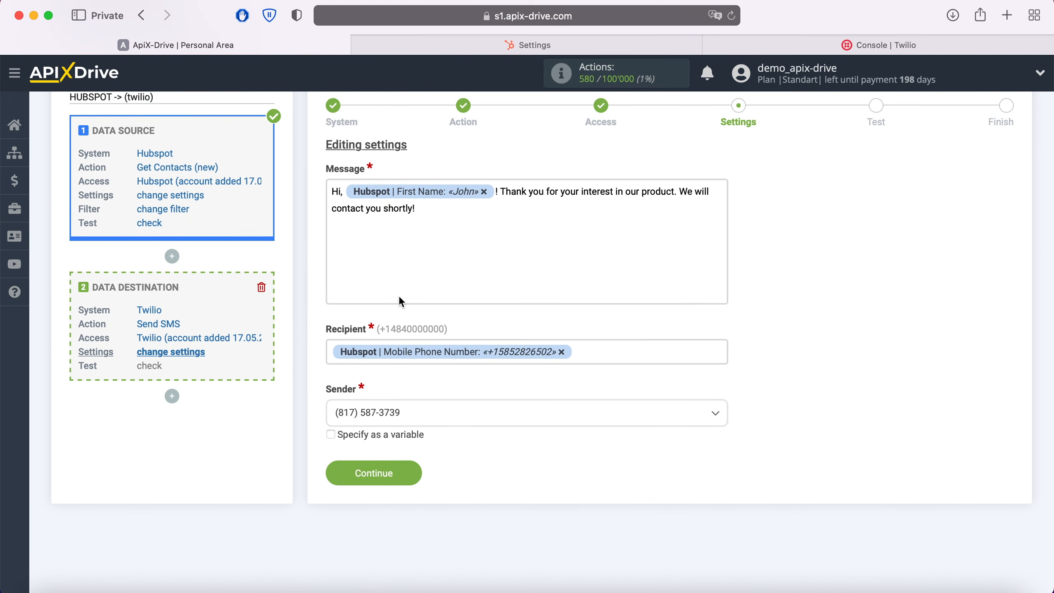
click(414, 473)
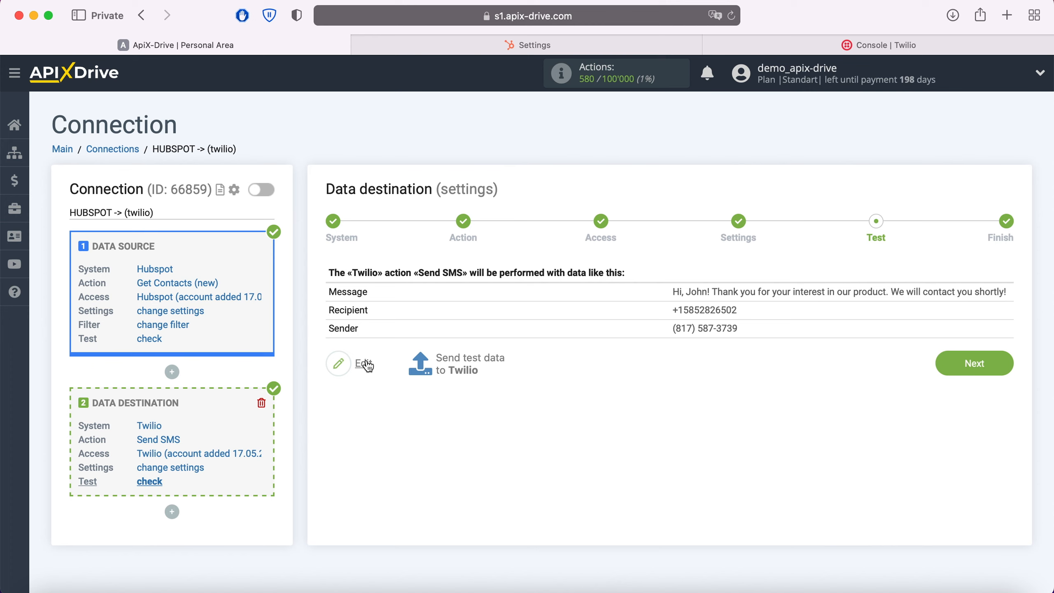
Send test data to Twilio, and open the newest message's details from the Messaging overview in the Twilio console
click(470, 363)
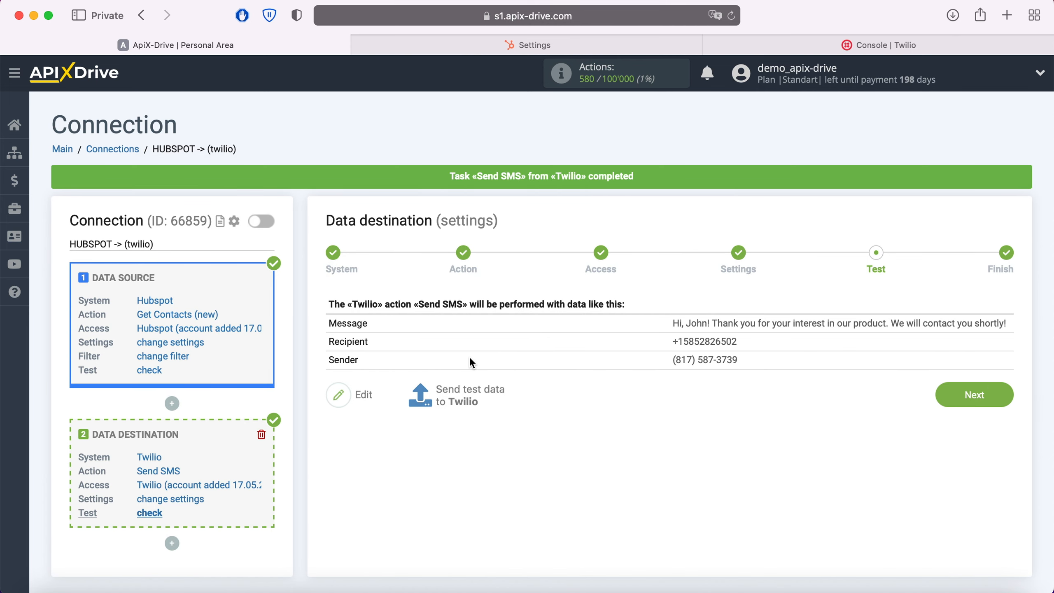
click(820, 46)
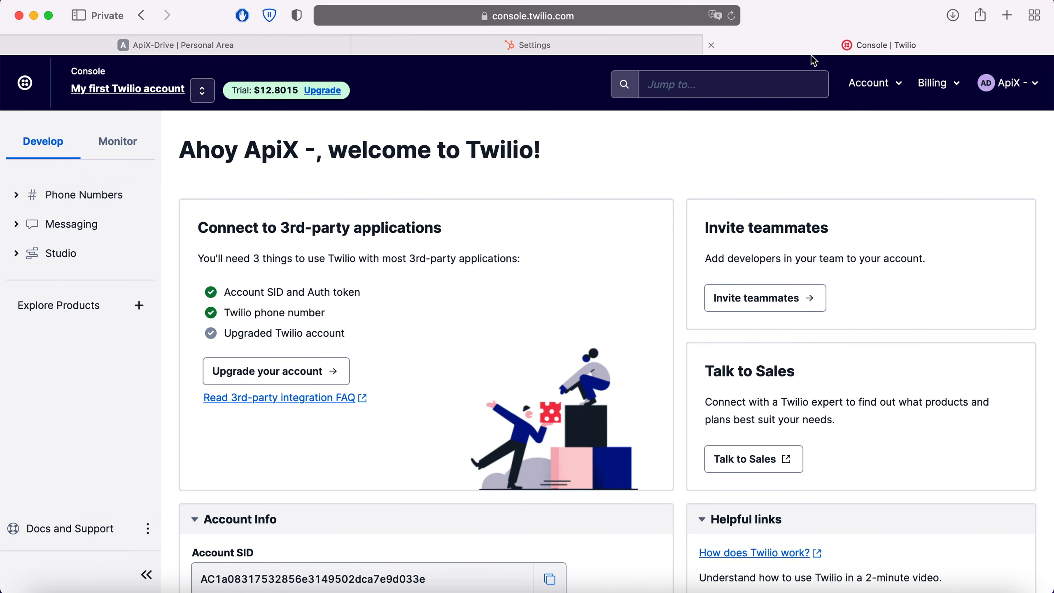
click(91, 231)
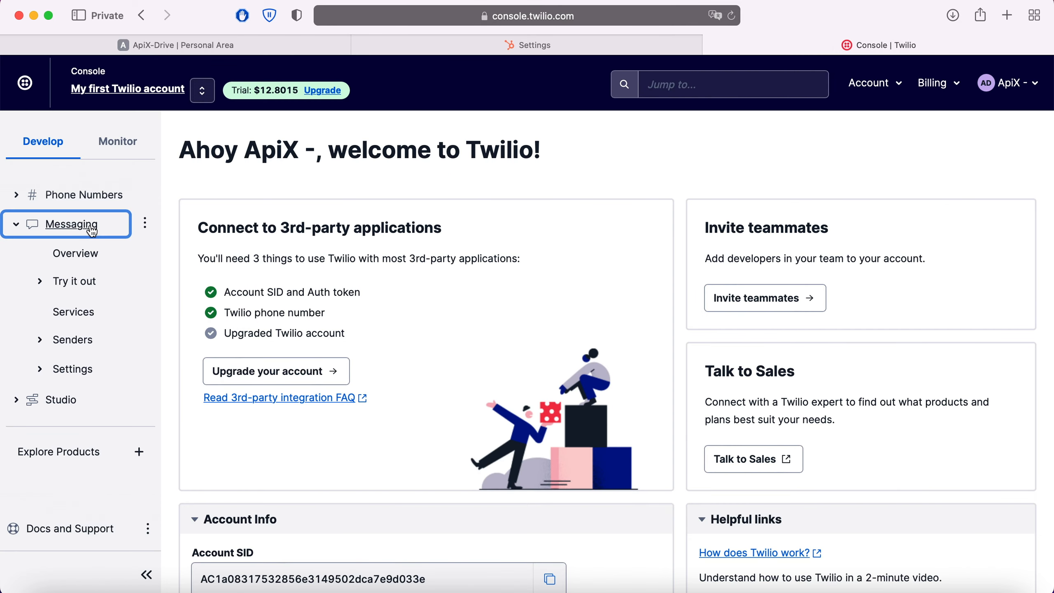
click(76, 254)
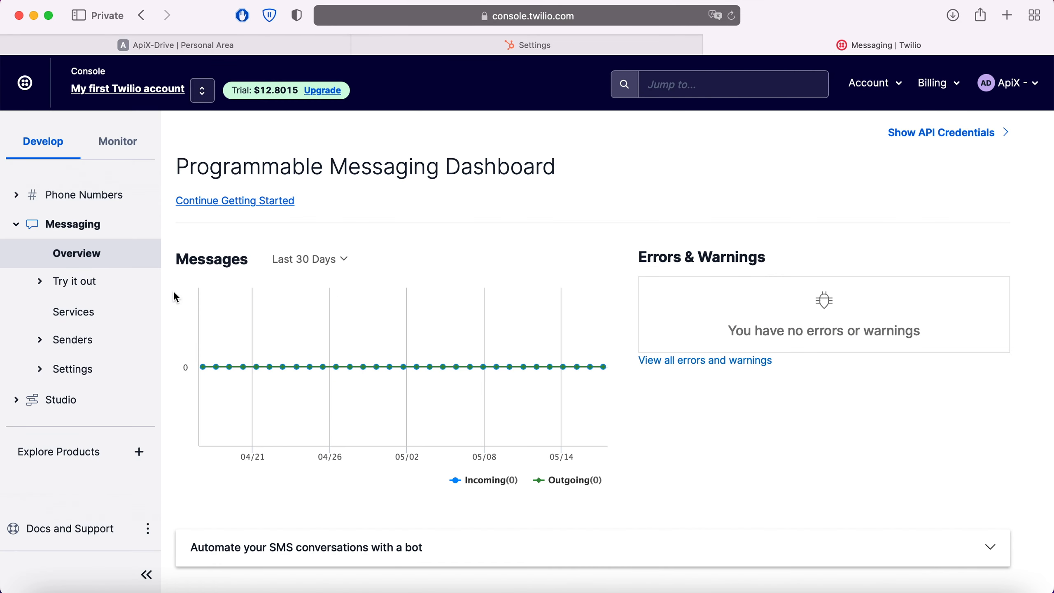
scroll(175, 293, down, 3)
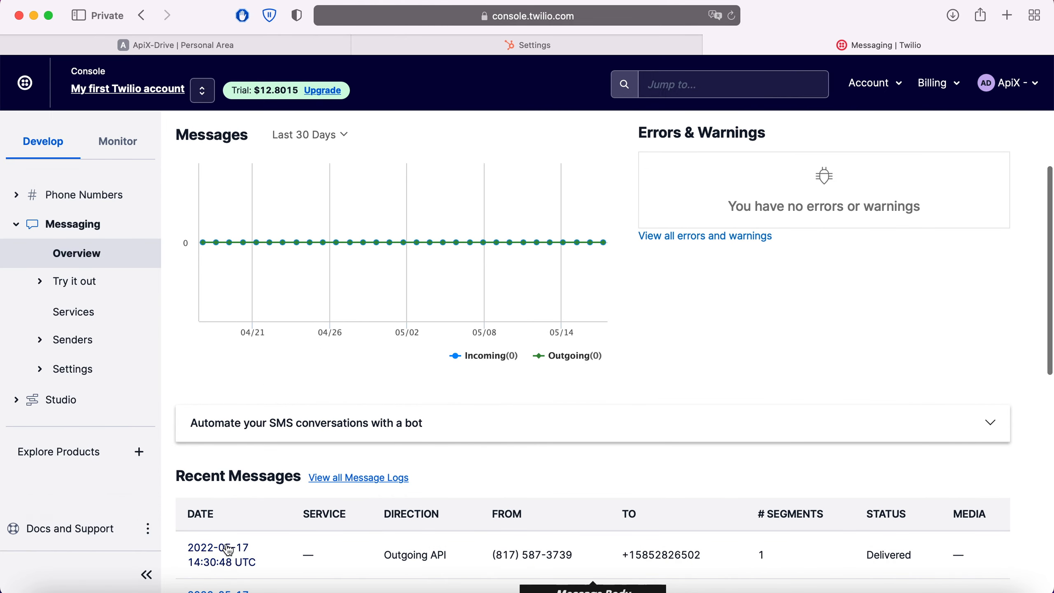
click(228, 550)
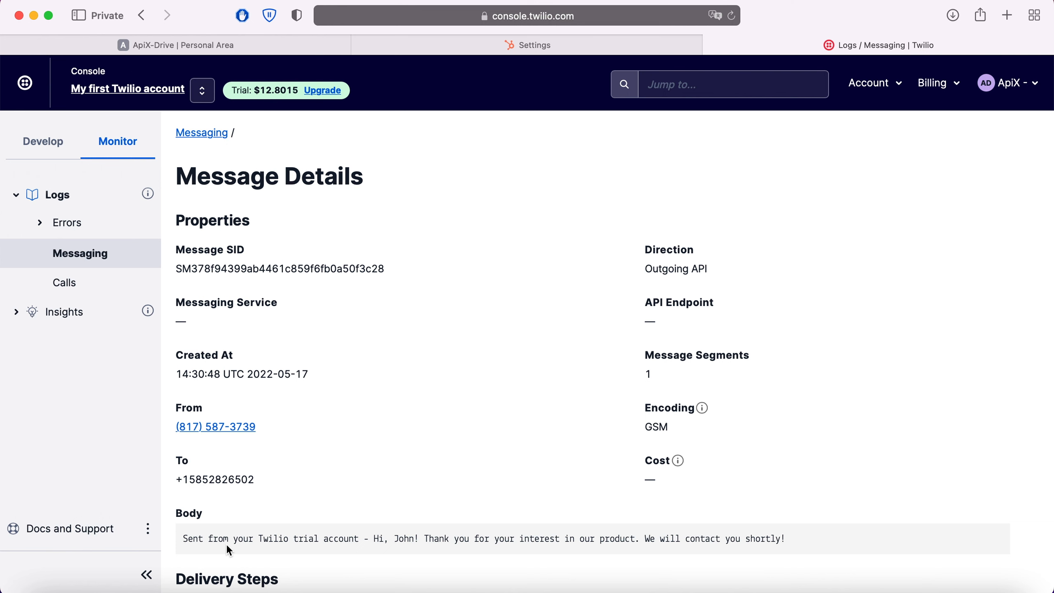
Return to ApiX-Drive, finish the data destination setup and enable auto-update for the connection
click(221, 51)
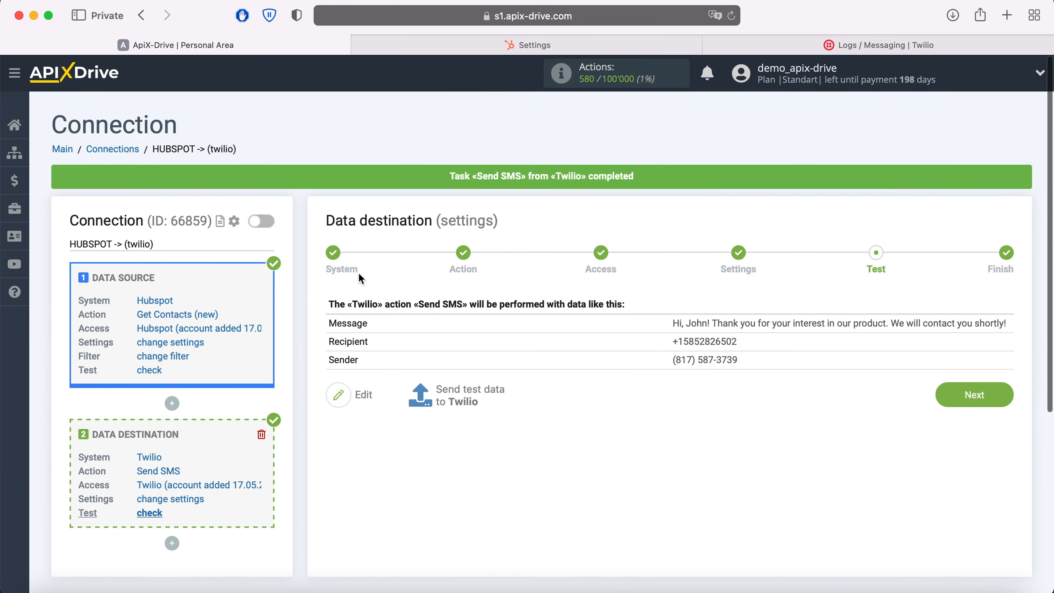
click(1006, 396)
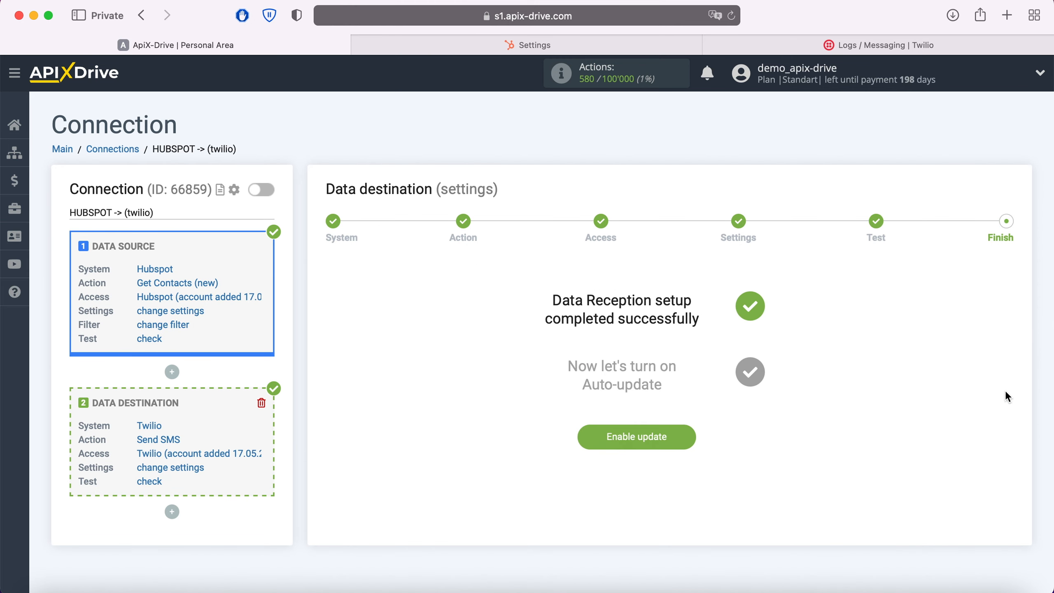
click(685, 432)
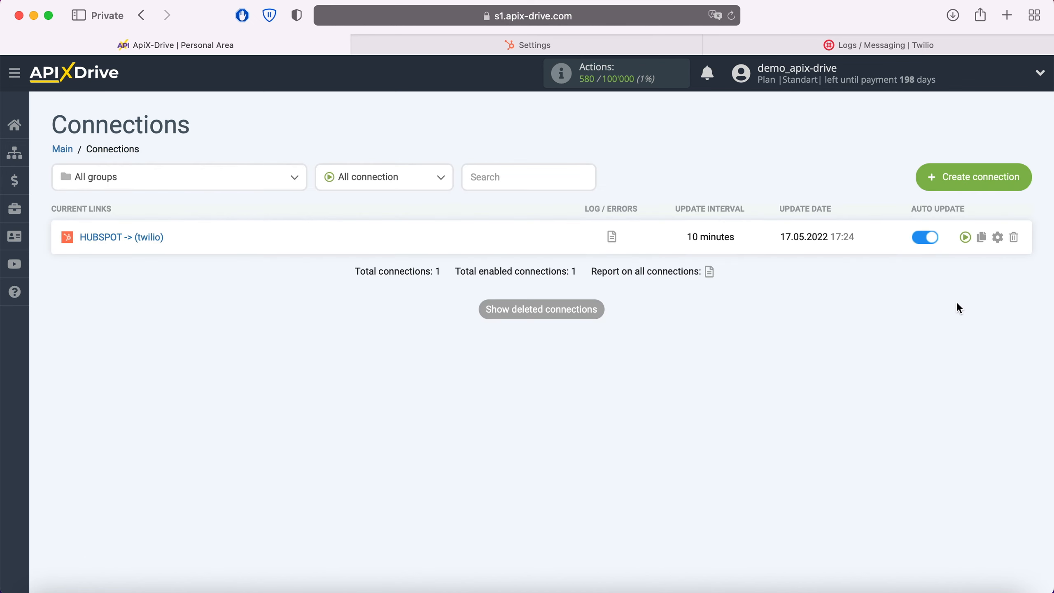
Set the HUBSPOT -> (twilio) connection's update interval to 5 minutes and save the connection setup
click(998, 237)
click(633, 340)
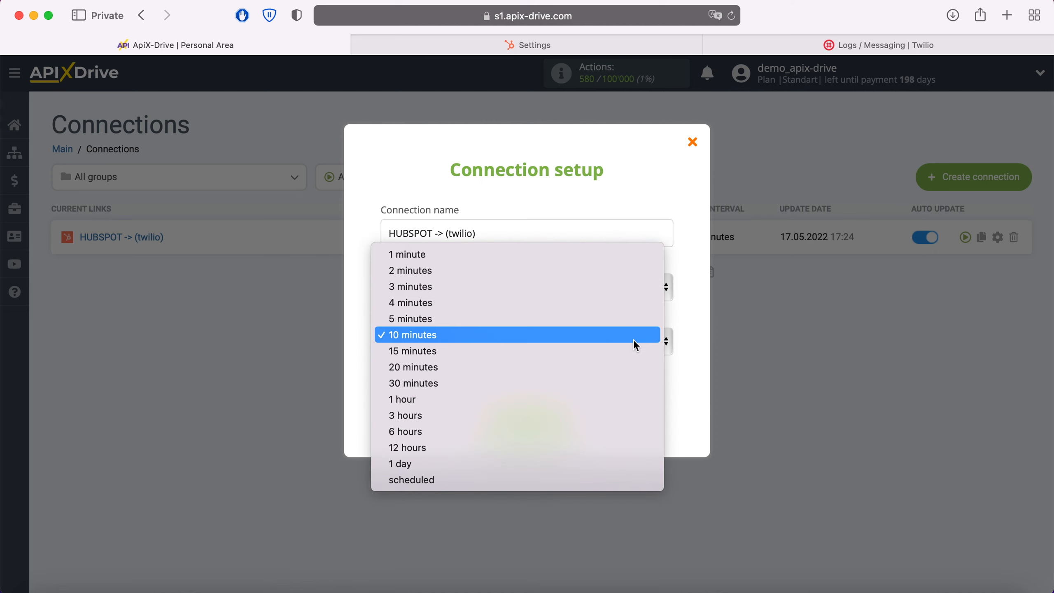
click(572, 324)
click(563, 424)
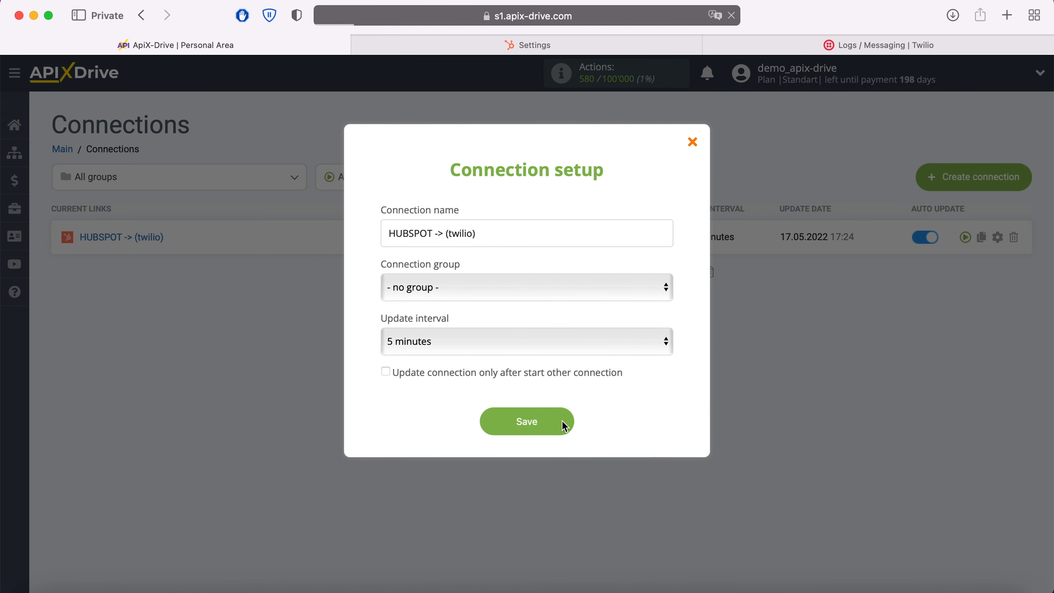